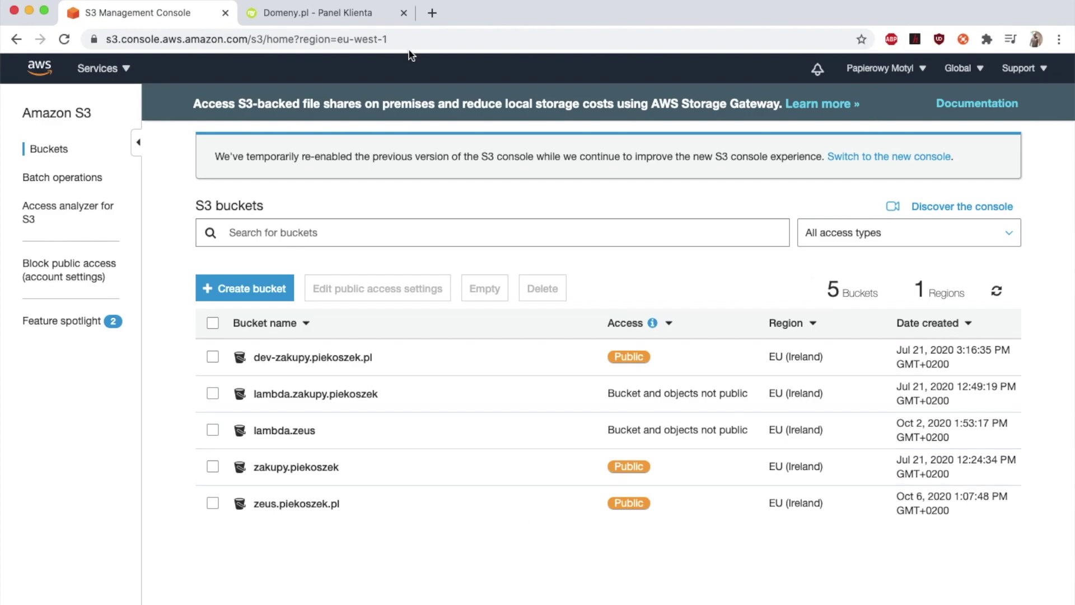
# Find the S3 service among all AWS services and open its bucket list
pyautogui.click(128, 72)
pyautogui.write('s3')
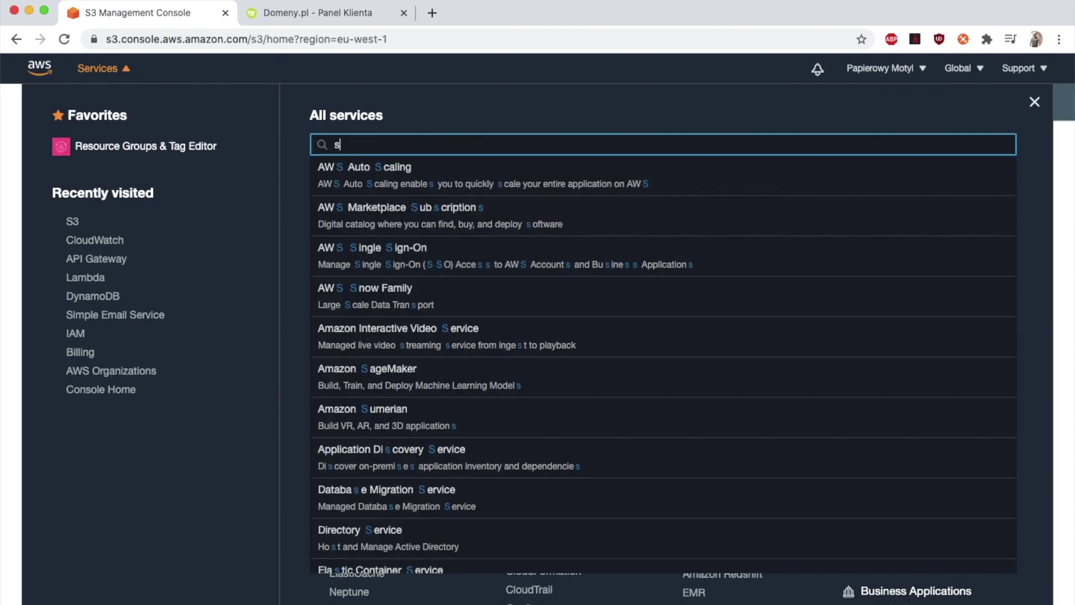
pyautogui.click(385, 179)
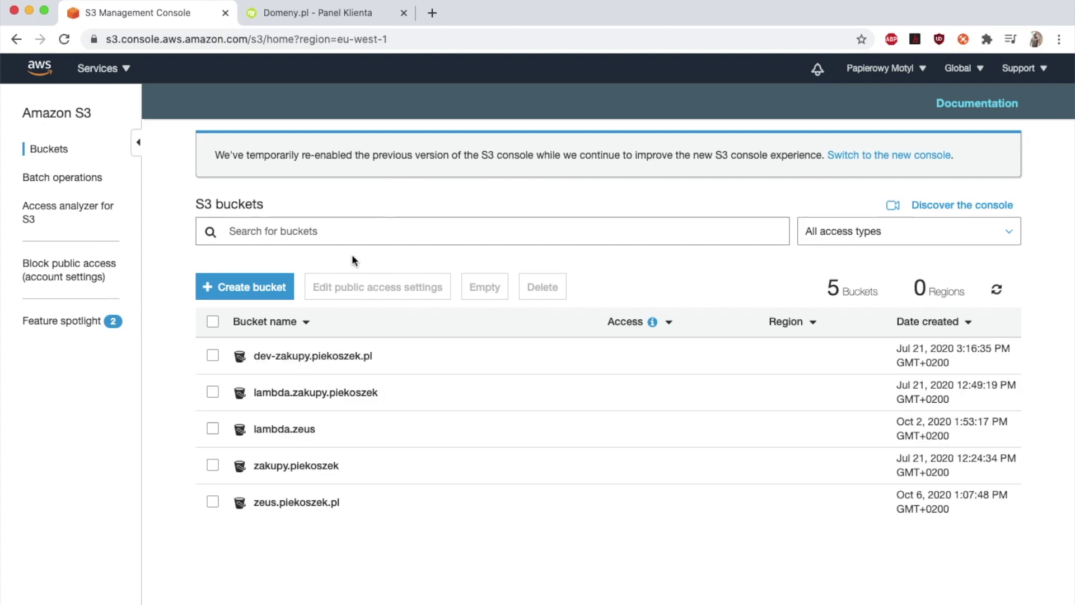
# Start creating a bucket named rododendron.piekoszek.com in EU (Ireland), without copying settings from an existing bucket, and continue to its options
pyautogui.click(256, 292)
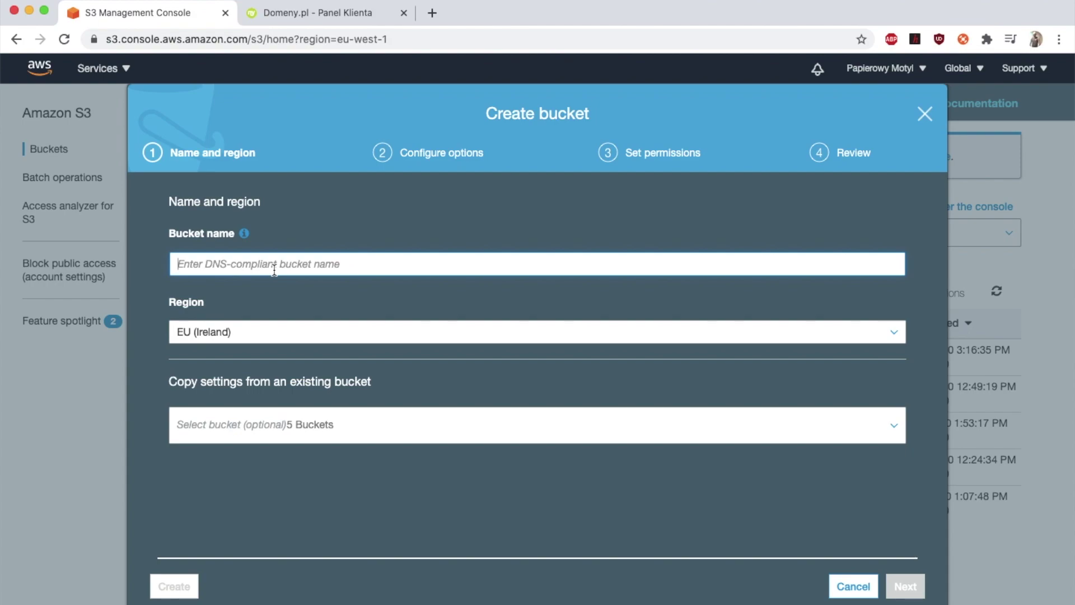
pyautogui.write('ro')
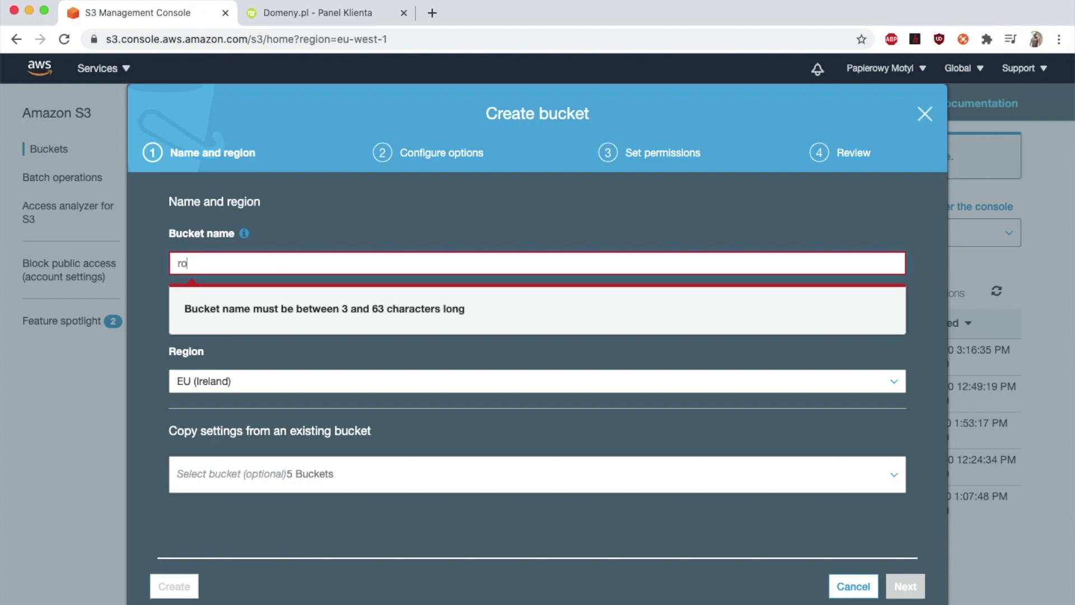
pyautogui.write('dodendron.piekoszek.com')
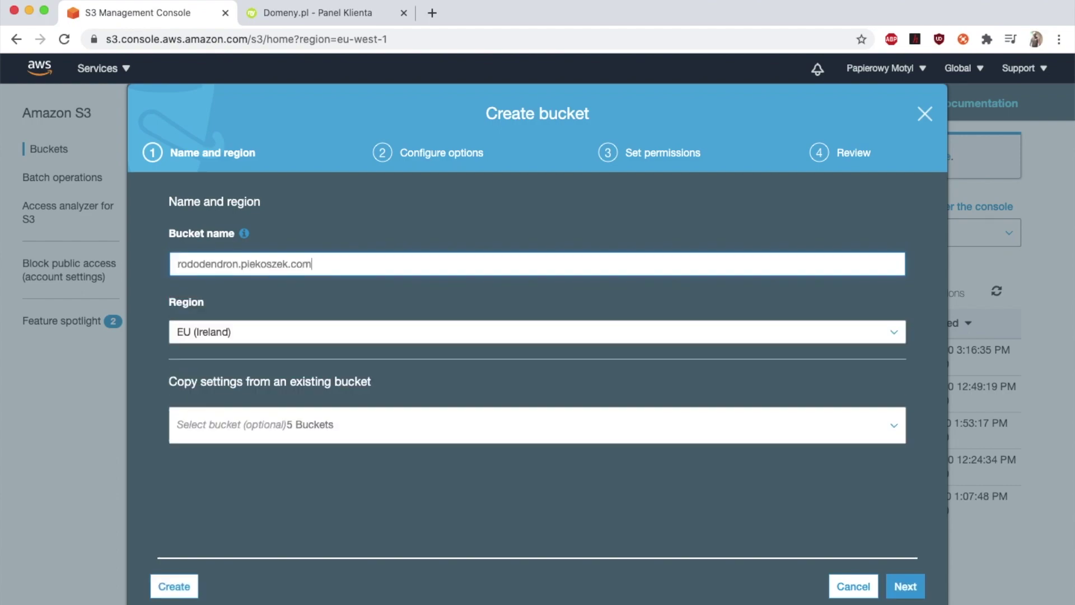
pyautogui.click(904, 586)
pyautogui.click(278, 429)
pyautogui.click(293, 430)
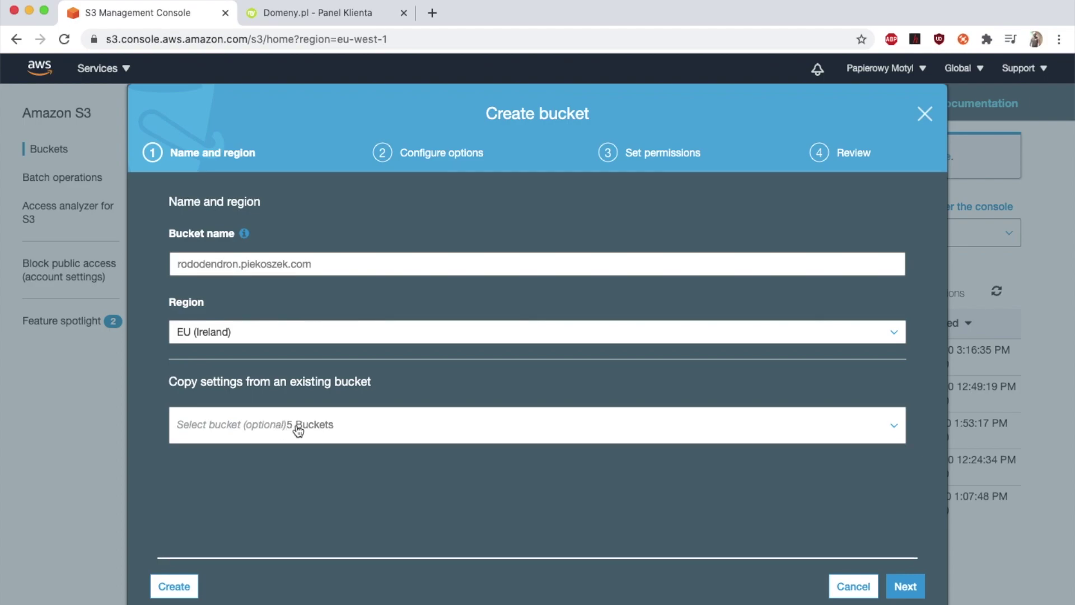
pyautogui.click(902, 585)
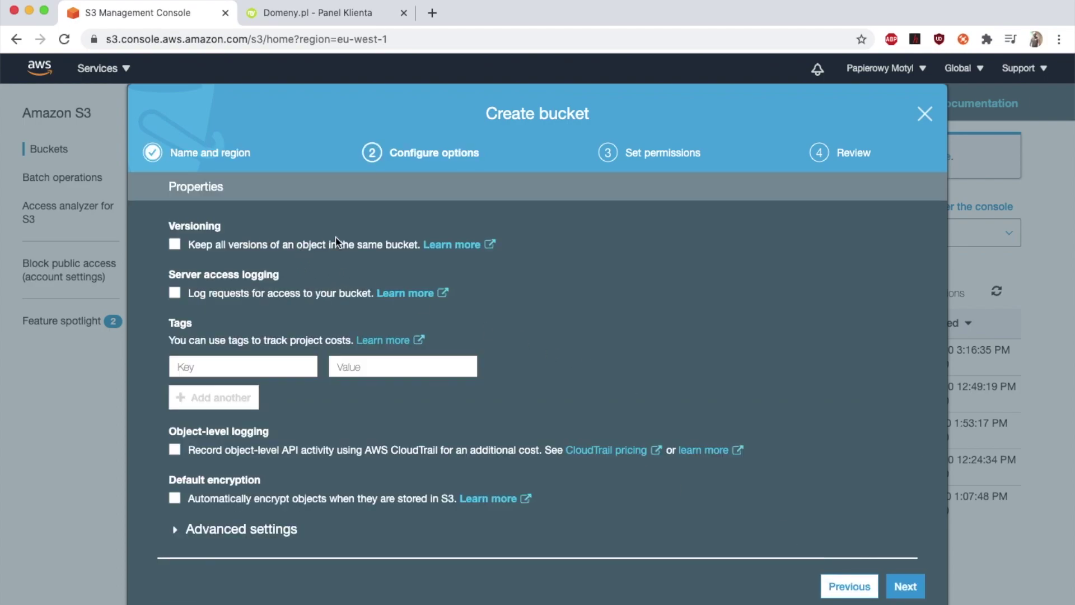
# Review the new bucket's configuration options, keep them at their defaults and proceed to the review stage
pyautogui.scroll(-4, 781, 420)
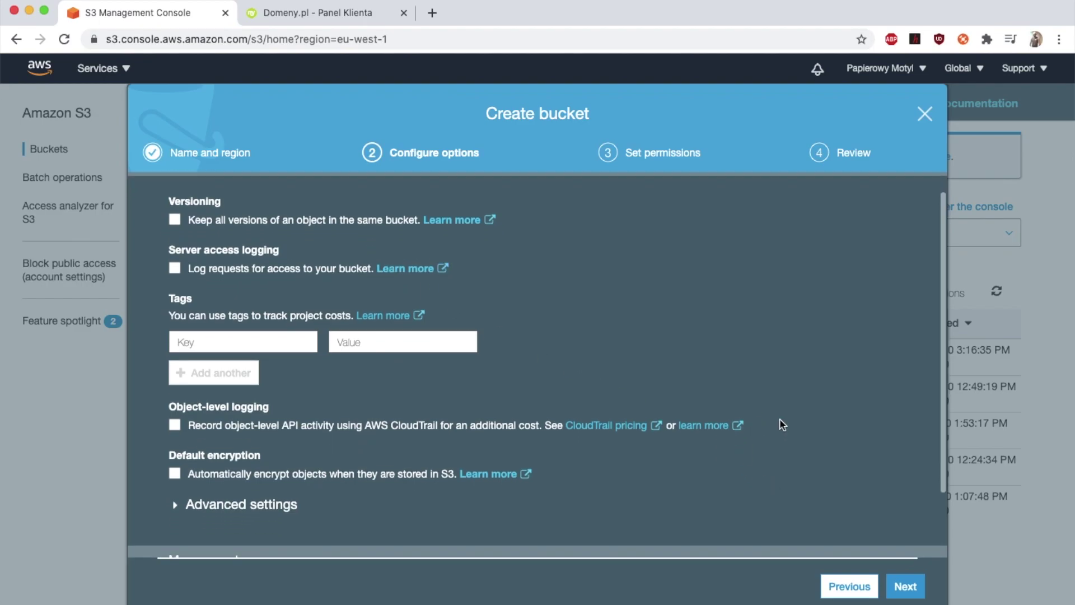
pyautogui.scroll(5, 780, 420)
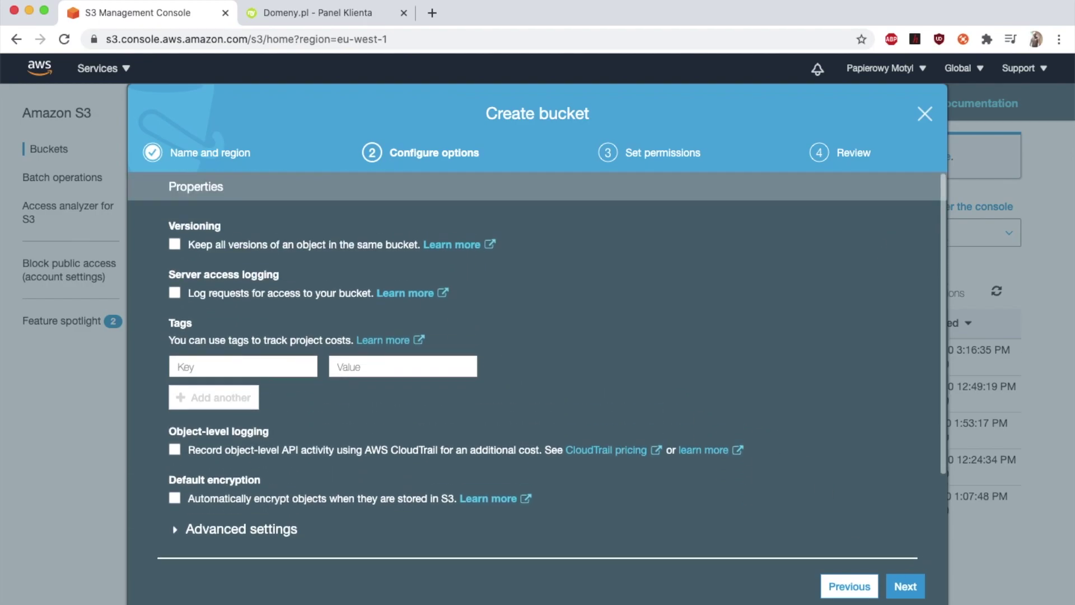
pyautogui.click(902, 586)
pyautogui.click(906, 586)
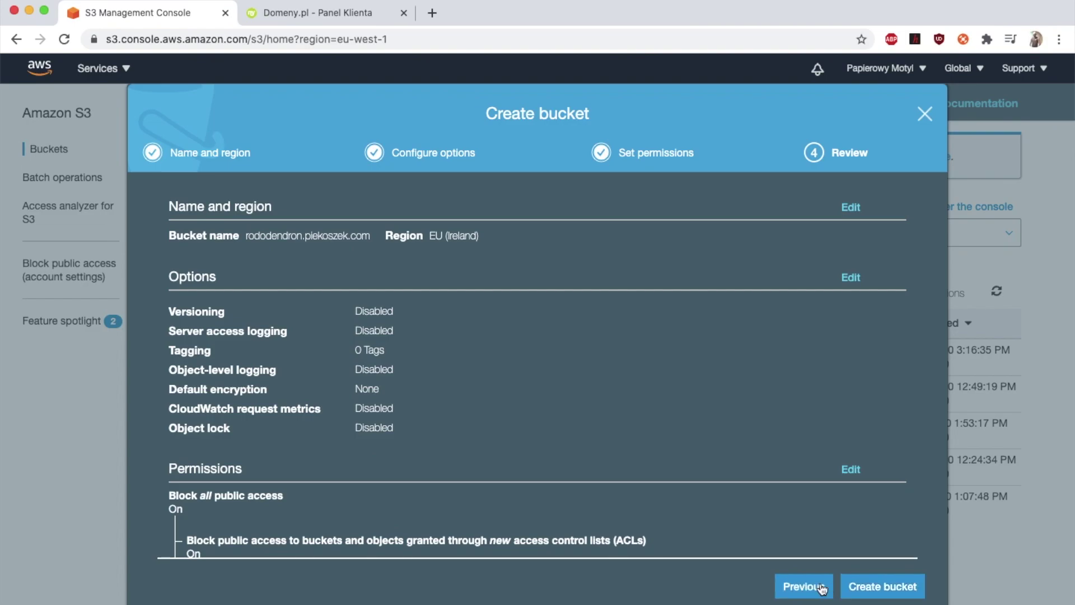
# Return to the new bucket's permissions, turn off Block all public access and acknowledge that the bucket may become public
pyautogui.click(803, 585)
pyautogui.scroll(-3, 646, 408)
pyautogui.click(188, 244)
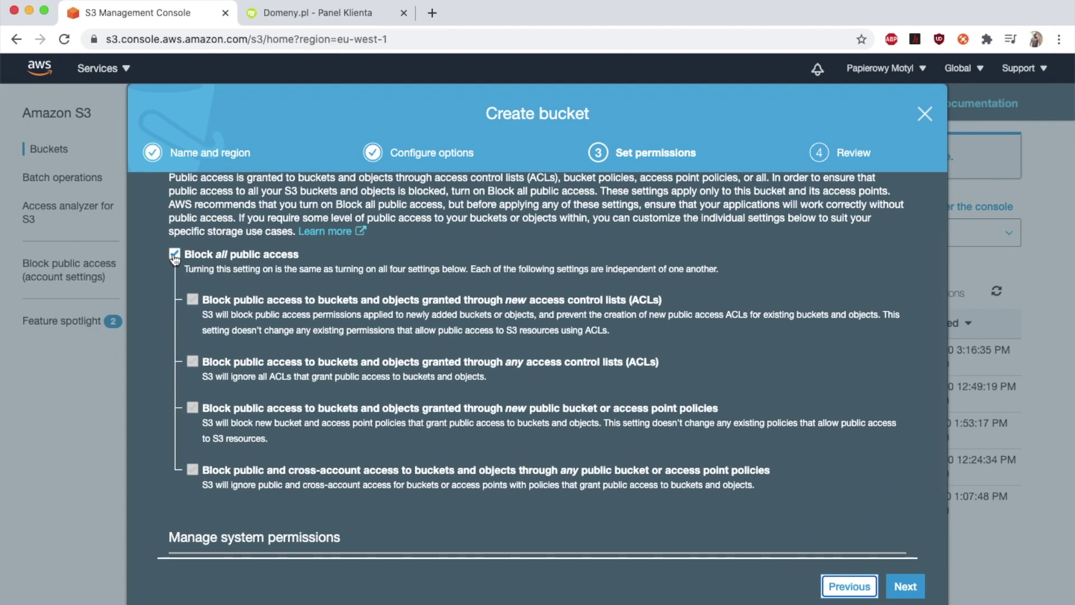
pyautogui.scroll(-3, 269, 285)
pyautogui.scroll(5, 338, 323)
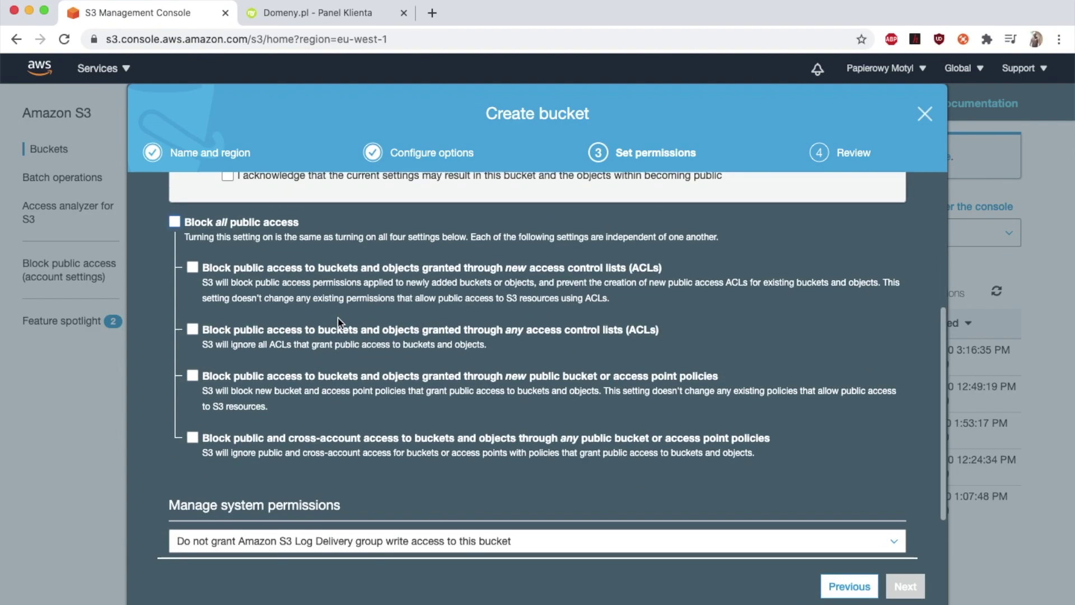
pyautogui.click(231, 420)
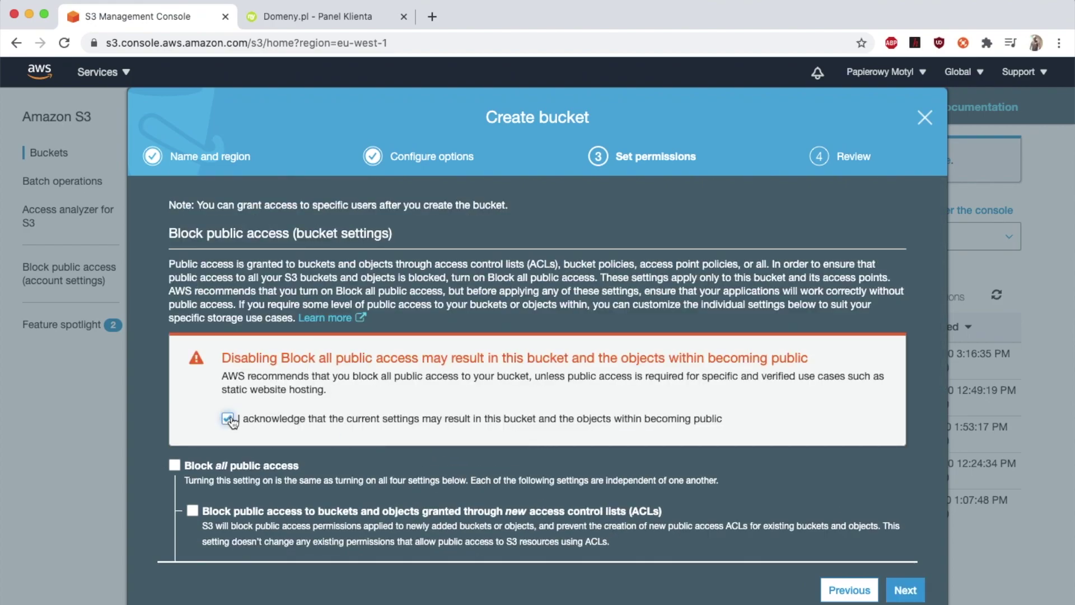
# Review the settings of the rododendron.piekoszek.com bucket and create it
pyautogui.click(908, 589)
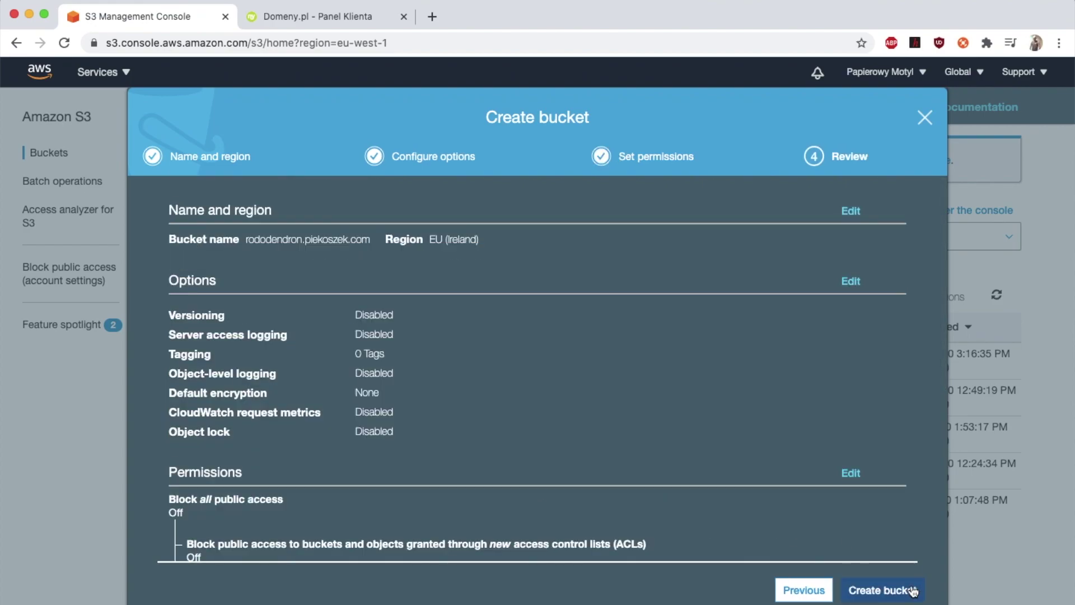
pyautogui.scroll(-4, 808, 375)
pyautogui.click(890, 582)
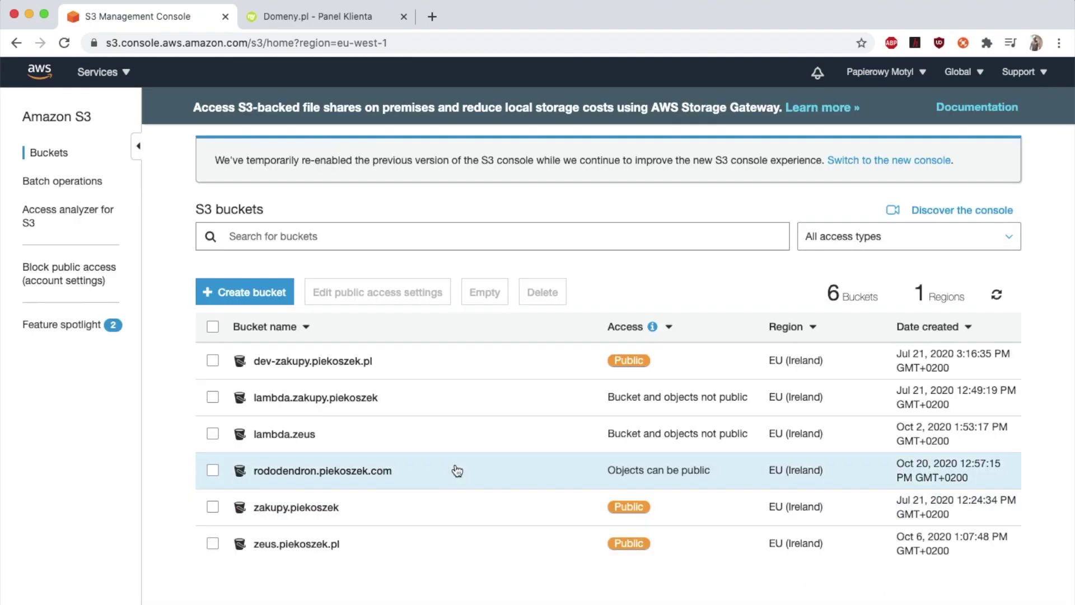
# In the policy editor of the rododendron.piekoszek.com bucket, insert a PublicReadGetObject policy allowing s3:GetObject for all AWS principals
pyautogui.click(367, 470)
pyautogui.scroll(-2, 407, 302)
pyautogui.scroll(-1, 408, 308)
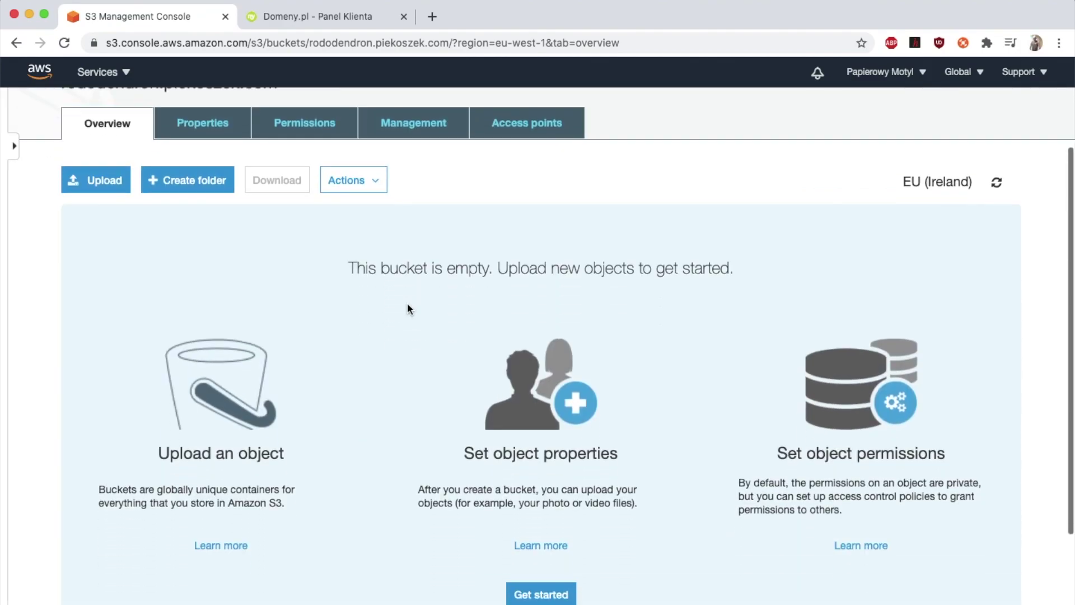
pyautogui.click(321, 122)
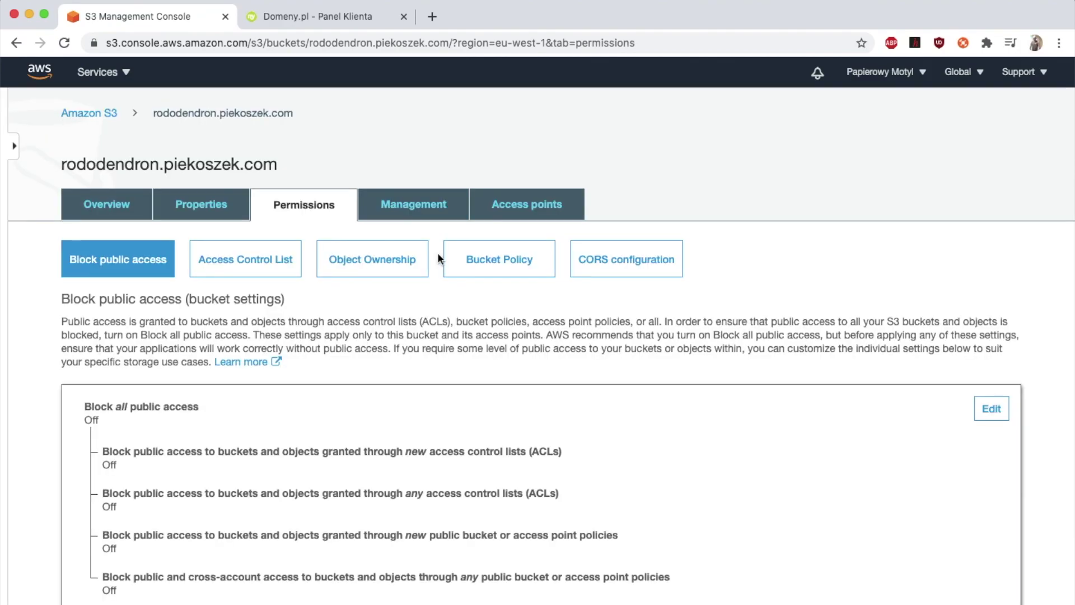
pyautogui.click(473, 272)
pyautogui.scroll(-2, 375, 362)
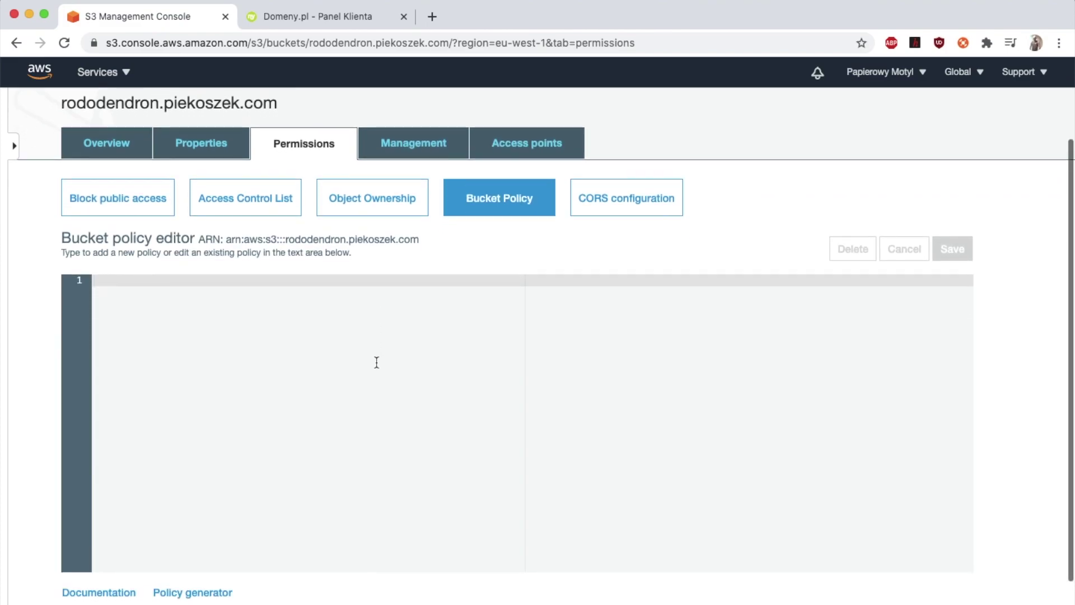
pyautogui.write('{     "Version": "2012-10-17",     "Statement": [         {             "Sid": "PublicReadGetObject",             "Effect": "Allow",             "Principal": {                 "AWS": "*"             },             "Action": "s3:GetObject",             "Resource": "arn:aws:s3:::zeus.piekoszek.pl/*"         }     ] }')
# Set the policy's Resource to "arn:aws:s3:::rododendron.piekoszek.com/*" and save the bucket policy
pyautogui.doubleClick(312, 399)
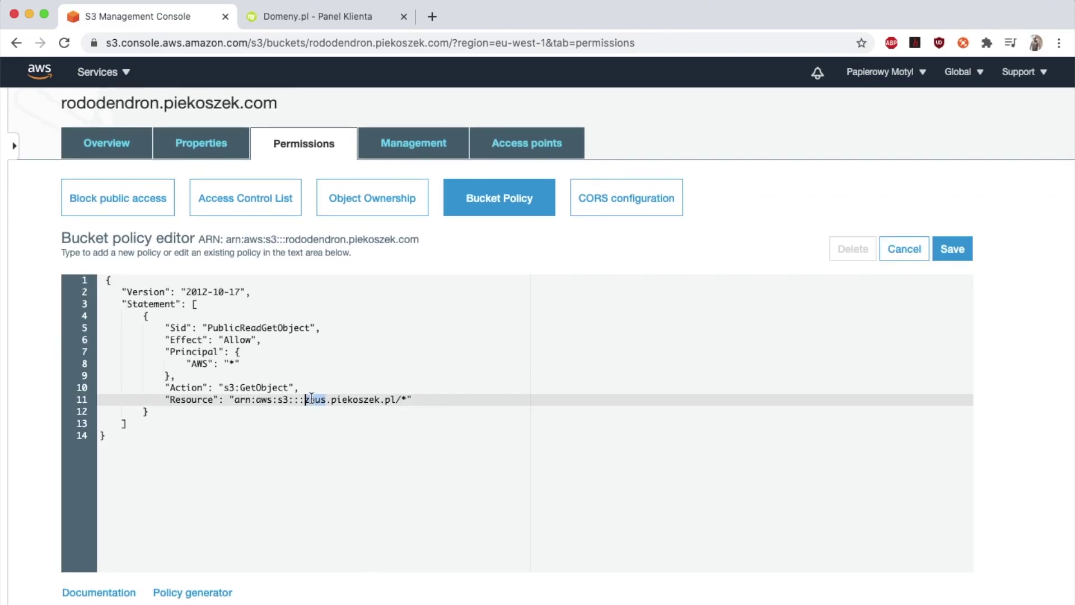
pyautogui.write('rododendron')
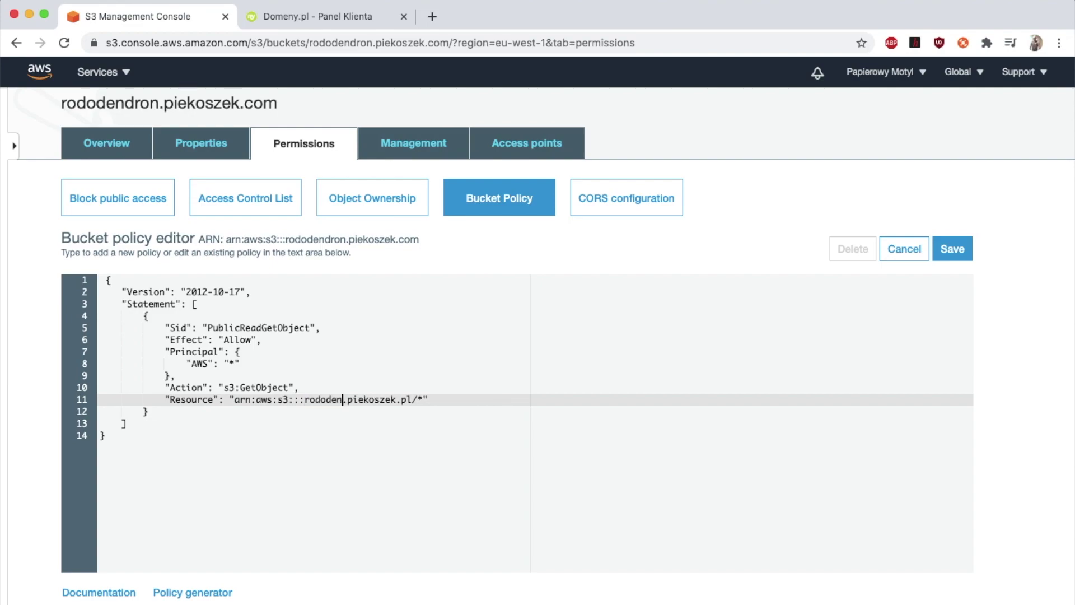
pyautogui.press('BackSpace')
pyautogui.press('BackSpace')
pyautogui.write('com')
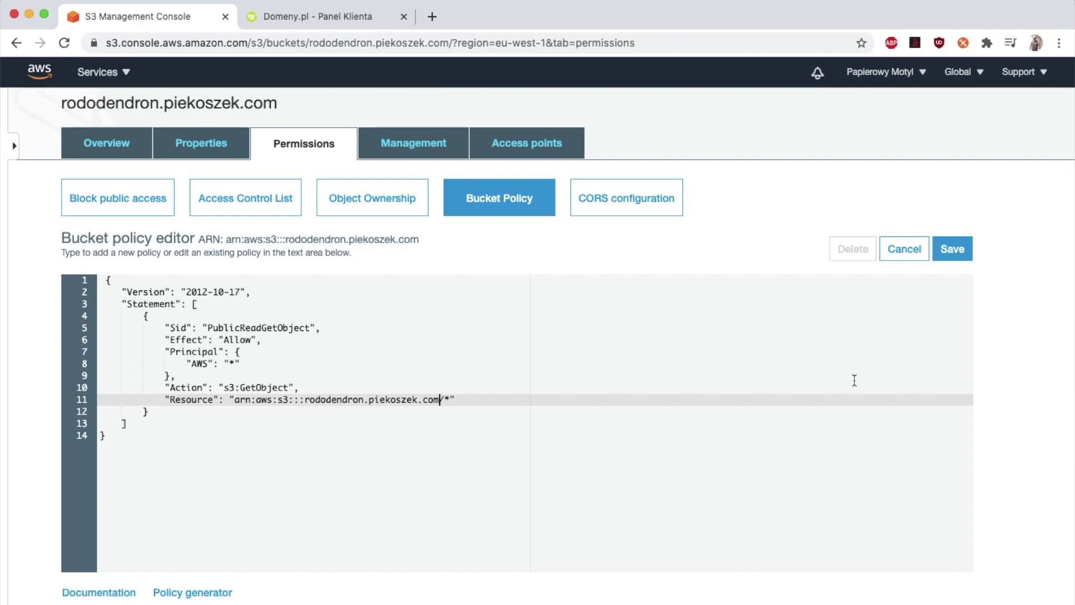
pyautogui.click(958, 252)
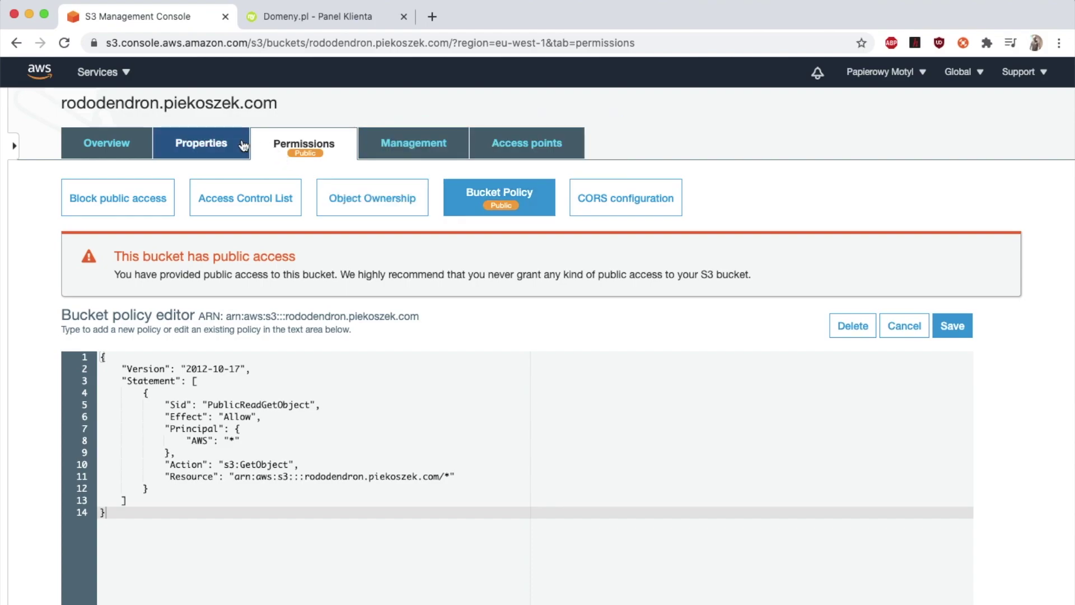
# Open the bucket's static website hosting settings and choose to use this bucket to host a website
pyautogui.click(392, 134)
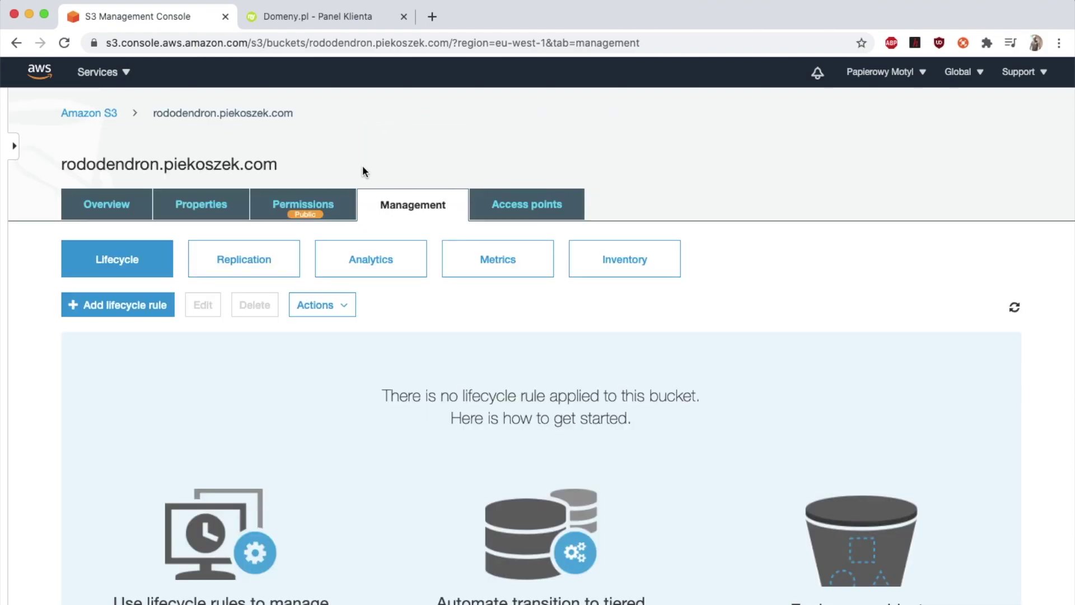
pyautogui.click(171, 202)
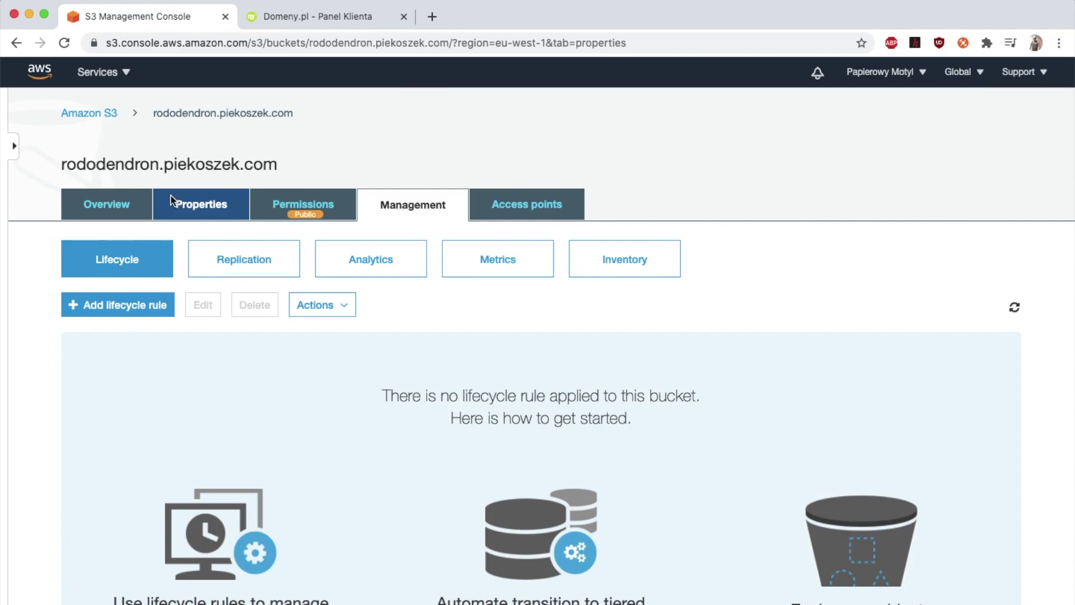
pyautogui.scroll(-1, 560, 274)
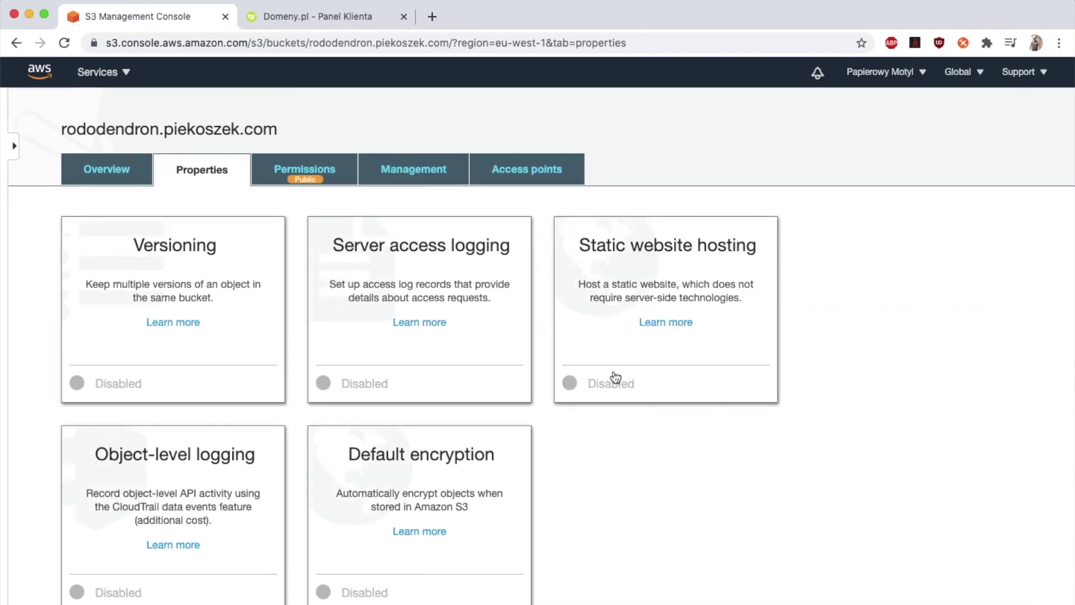
pyautogui.click(637, 275)
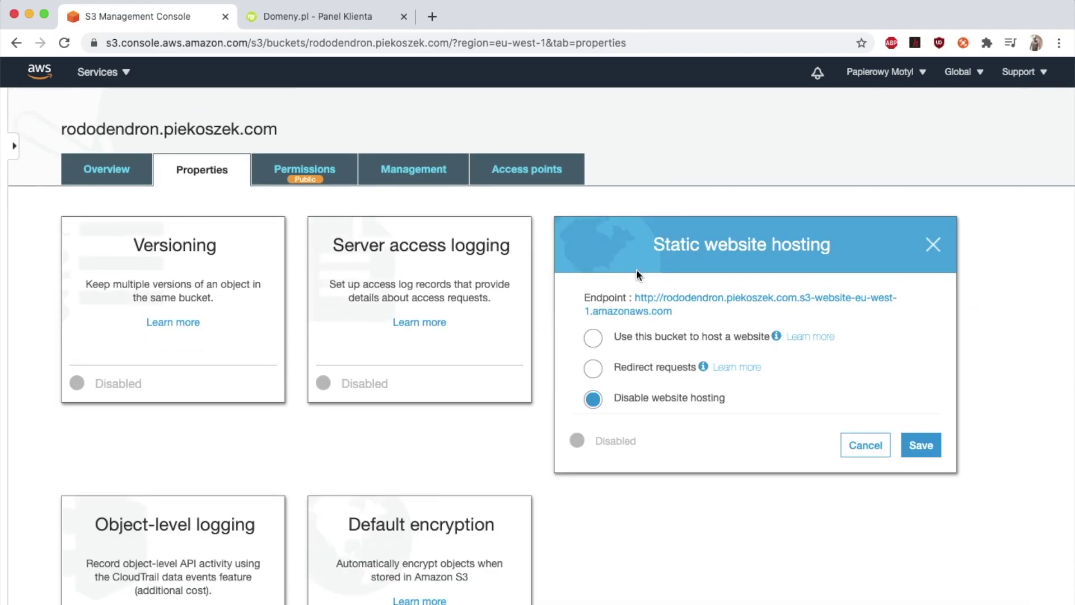
pyautogui.click(595, 339)
pyautogui.scroll(-2, 610, 353)
# Set the index document to index.html and the error document to error.html, and save the website hosting settings
pyautogui.click(621, 333)
pyautogui.write('index')
pyautogui.press('BackSpace')
pyautogui.press('BackSpace')
pyautogui.press('BackSpace')
pyautogui.write('index')
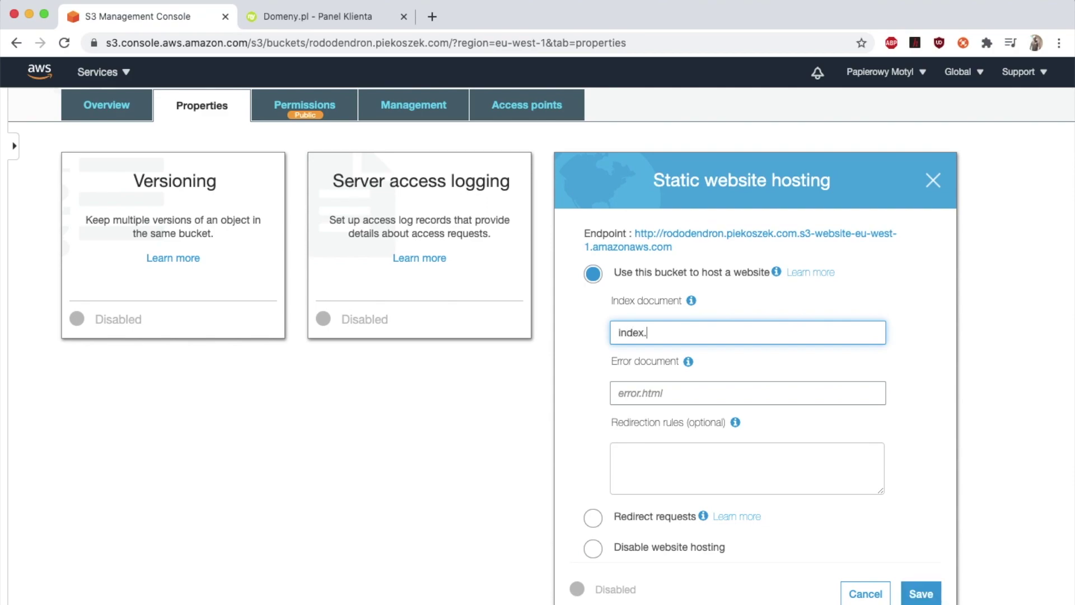
pyautogui.click(622, 393)
pyautogui.write('error.html')
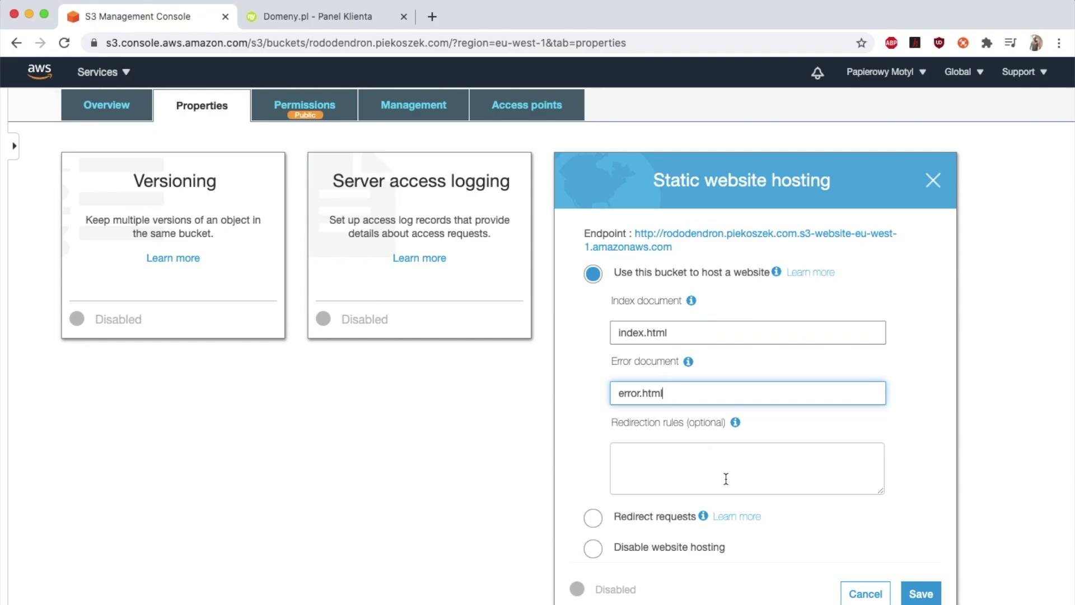
pyautogui.scroll(-1, 726, 478)
pyautogui.click(918, 559)
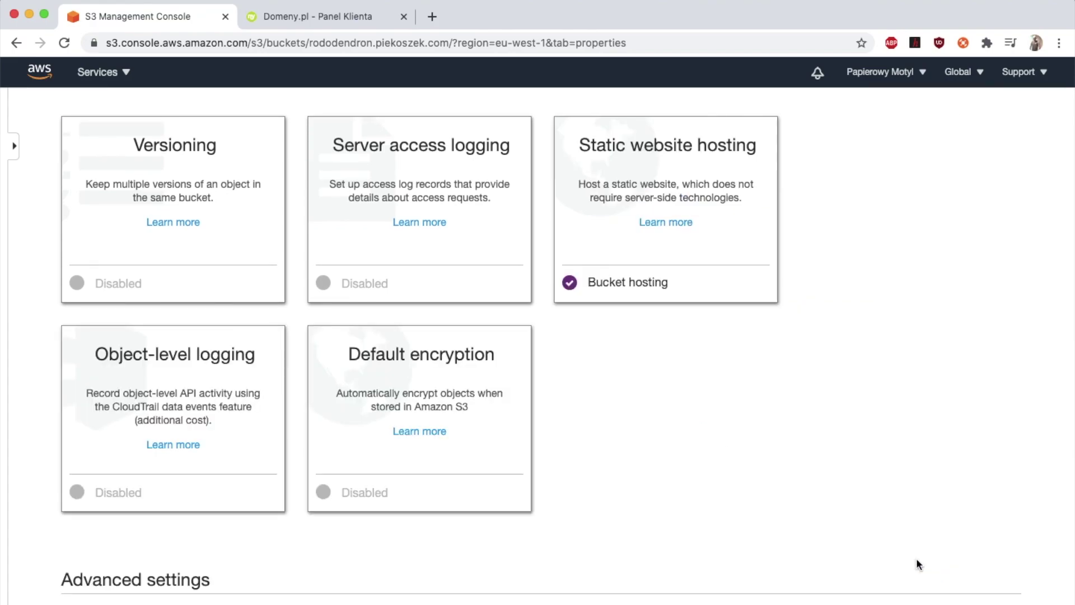
# Start an upload to the bucket and add the static folder from the piekoszekSite folder in Finder
pyautogui.scroll(3, 808, 441)
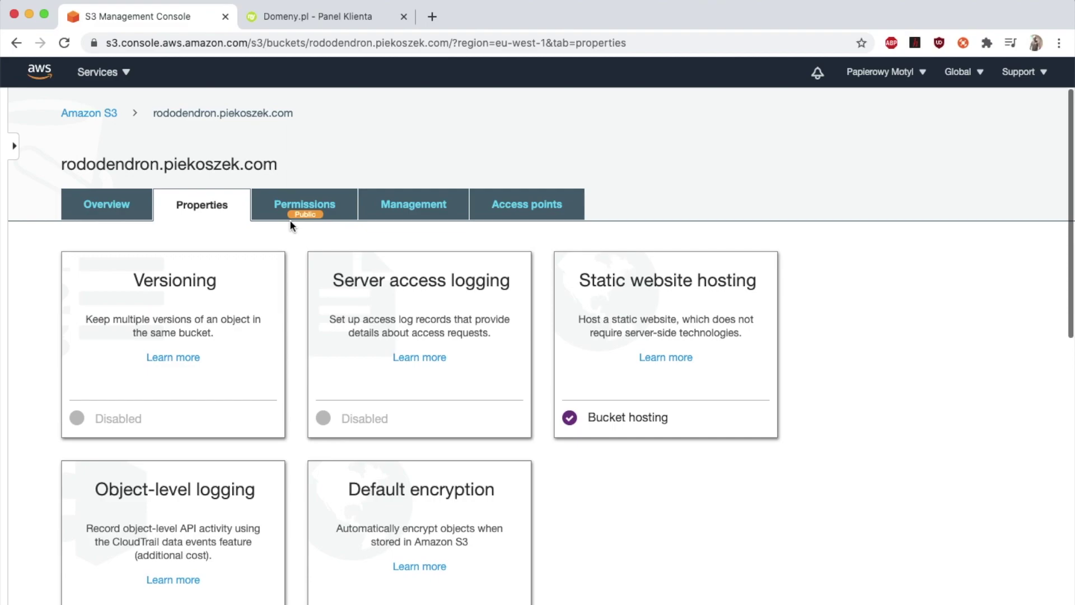
pyautogui.click(140, 206)
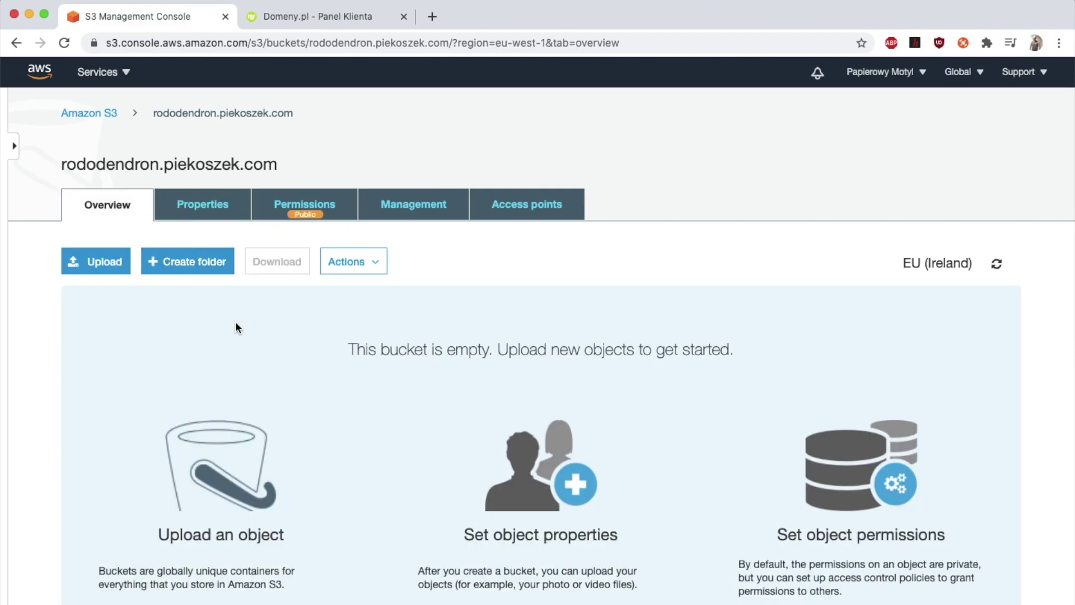
pyautogui.scroll(-2, 236, 325)
pyautogui.scroll(-1, 236, 328)
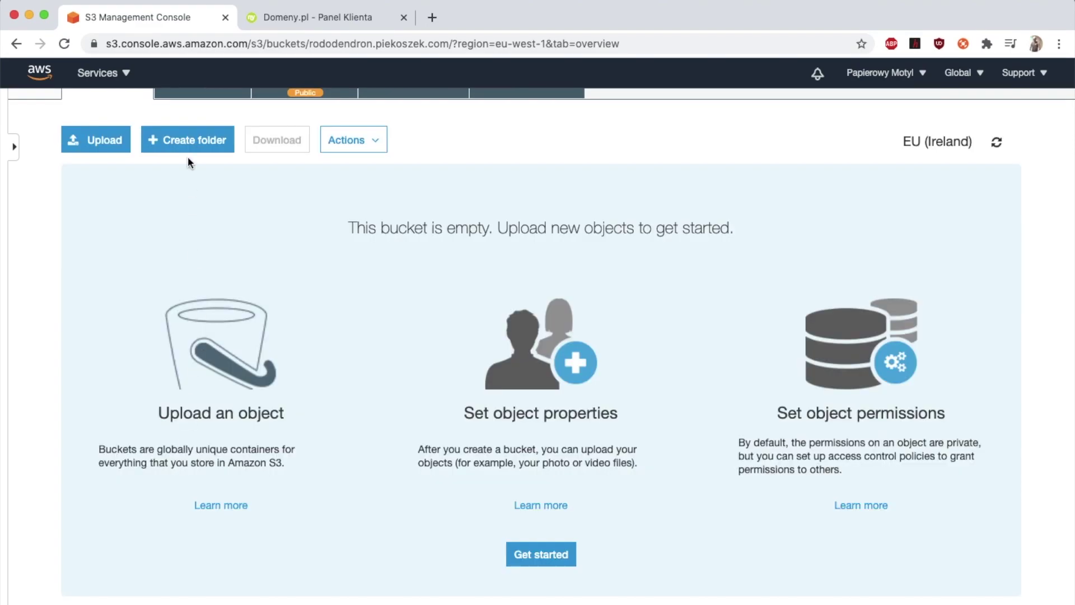
pyautogui.click(118, 141)
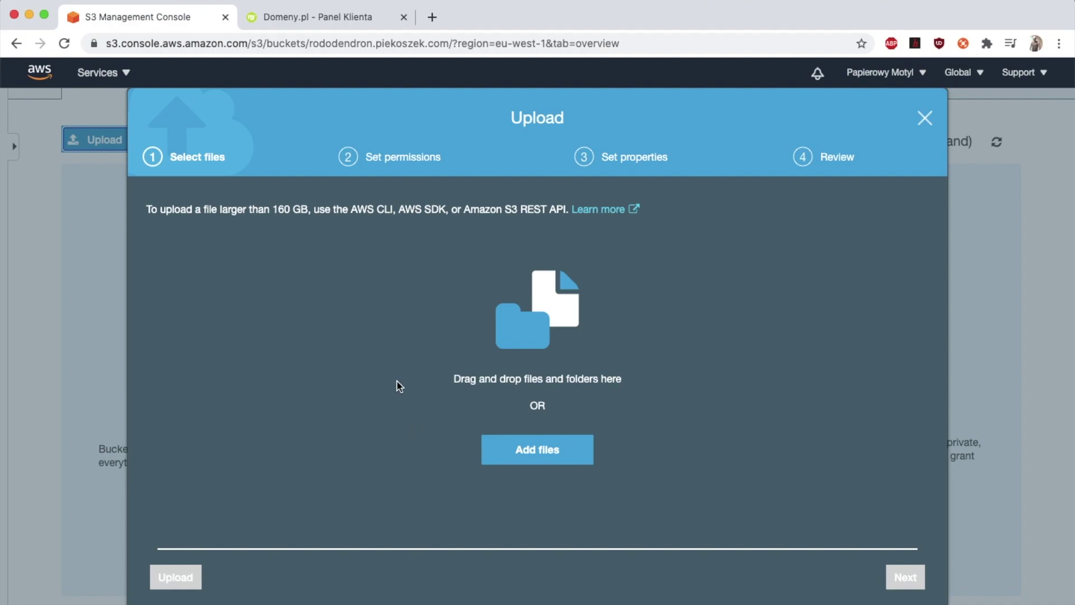
pyautogui.click(61, 602)
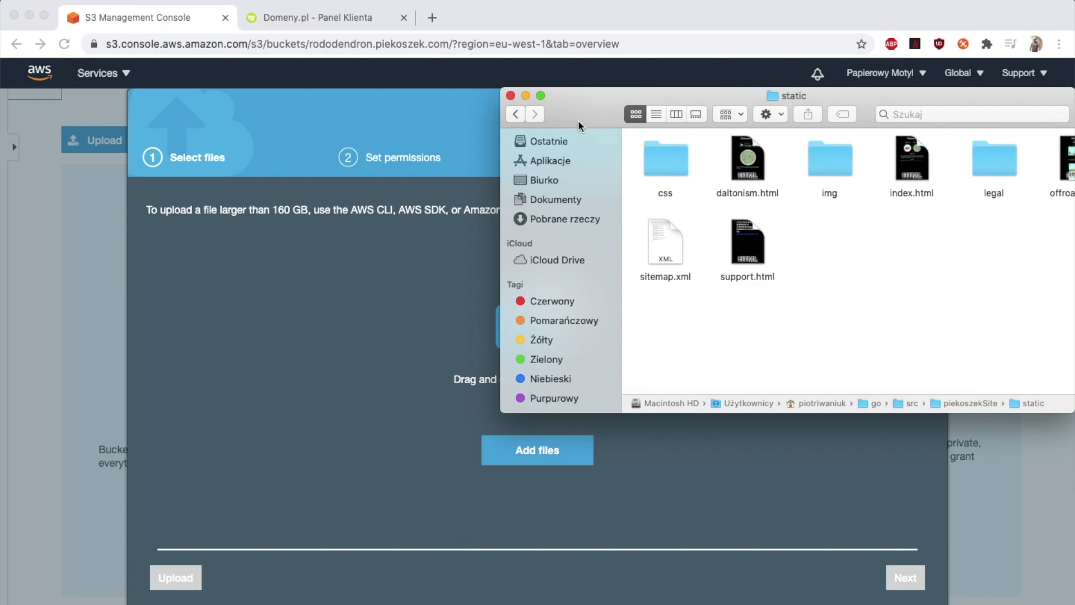
pyautogui.click(516, 114)
pyautogui.moveTo(741, 158); pyautogui.dragTo(402, 338)
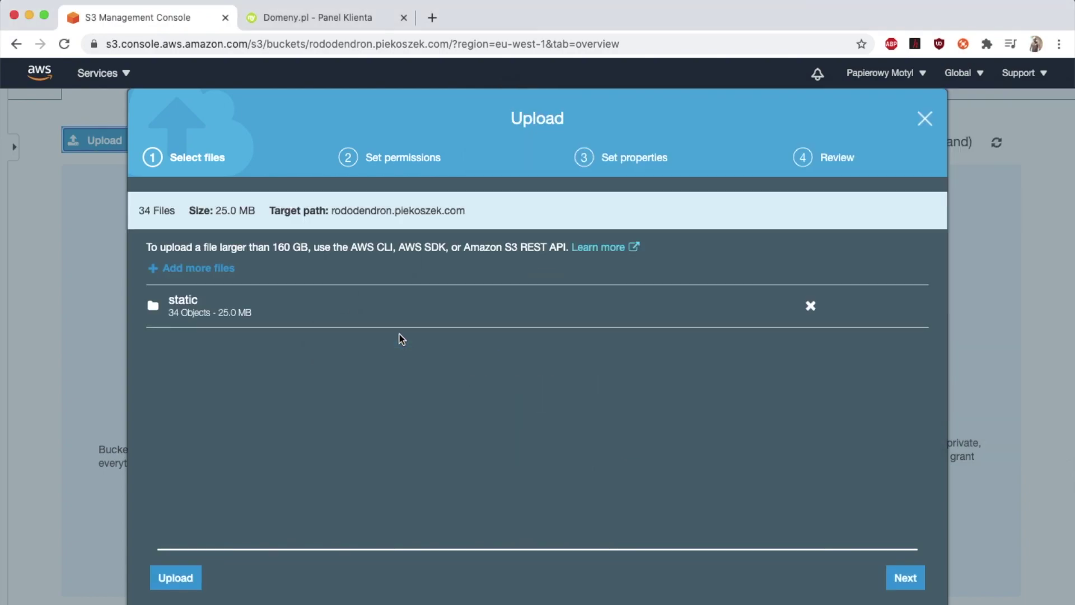
# Upload the static folder to the bucket with the default permissions and the Standard storage class
pyautogui.click(919, 587)
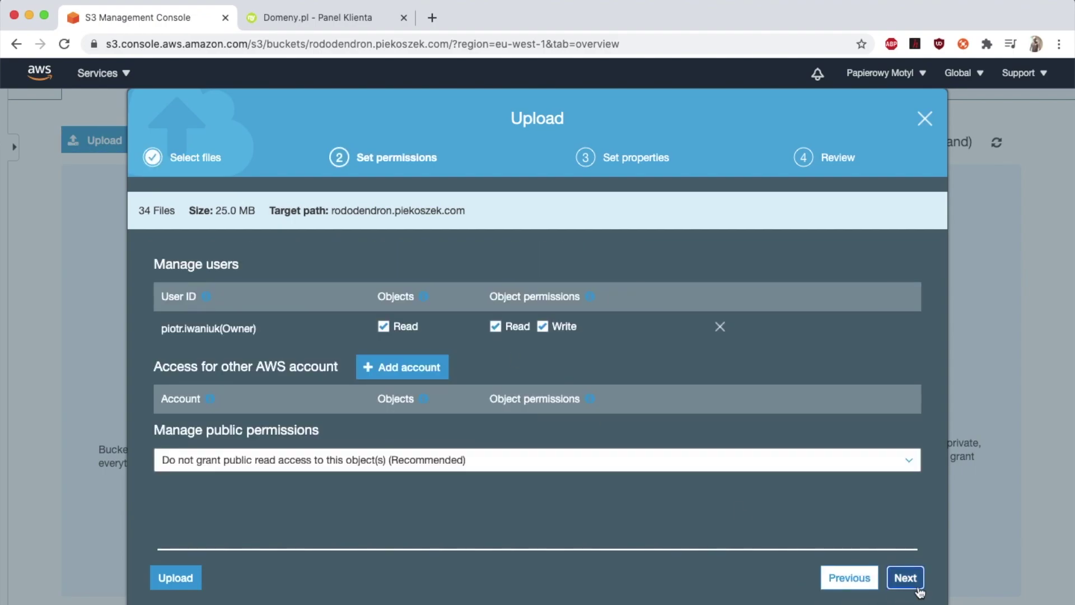
pyautogui.click(919, 588)
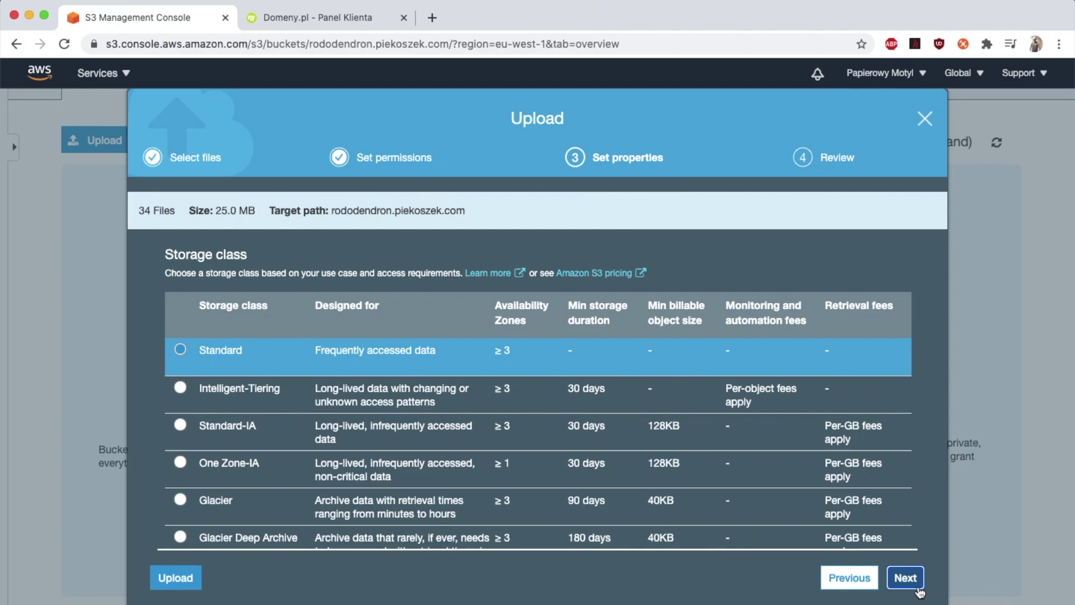
pyautogui.click(919, 588)
pyautogui.click(914, 585)
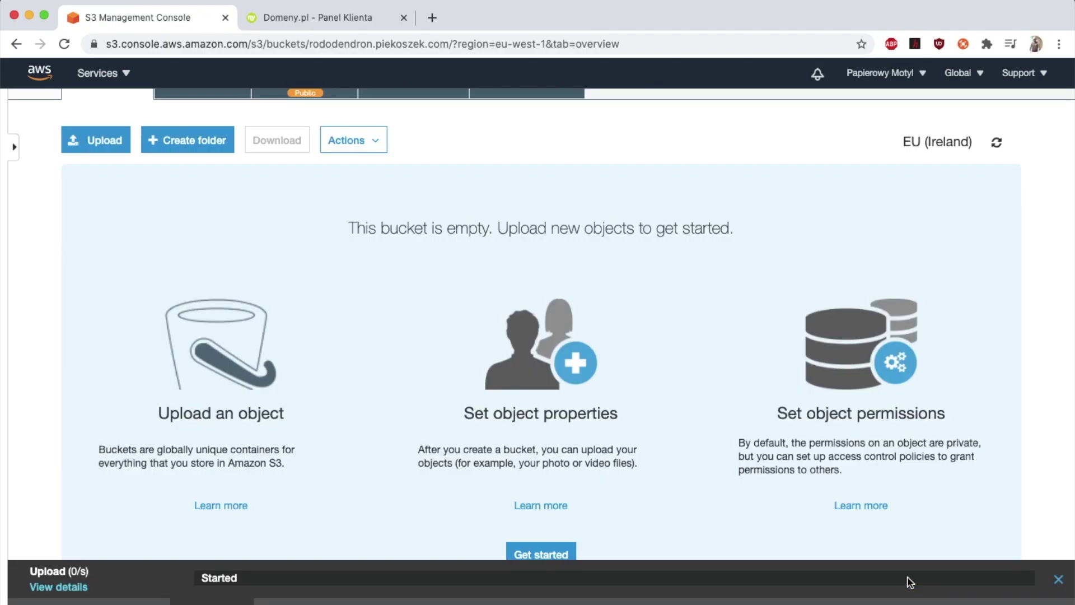
# Check the contents of the uploaded static folder and return to the bucket's root
pyautogui.scroll(-1, 557, 204)
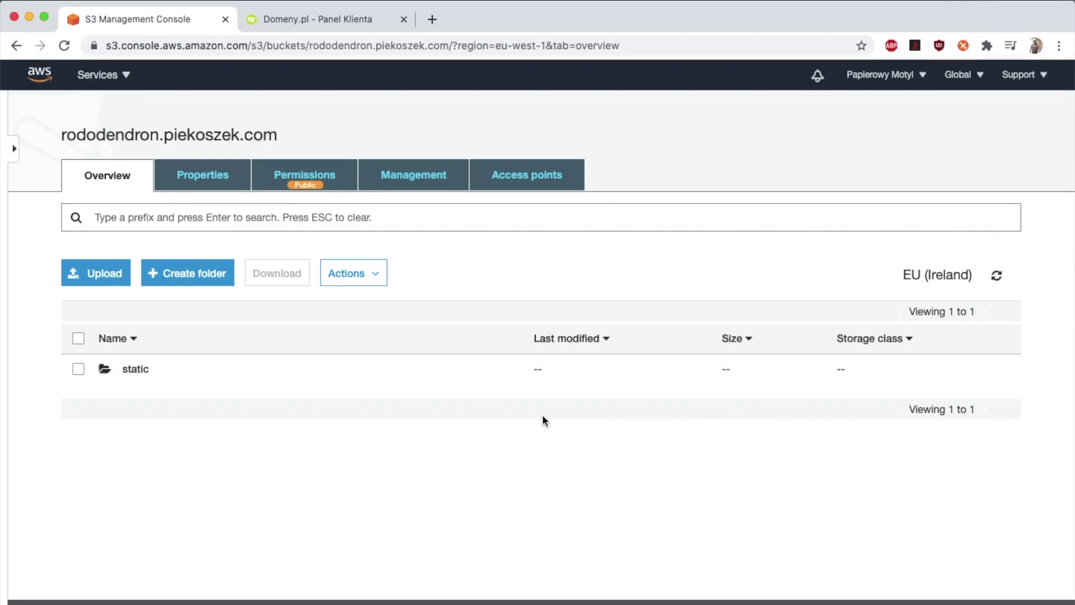
pyautogui.click(127, 371)
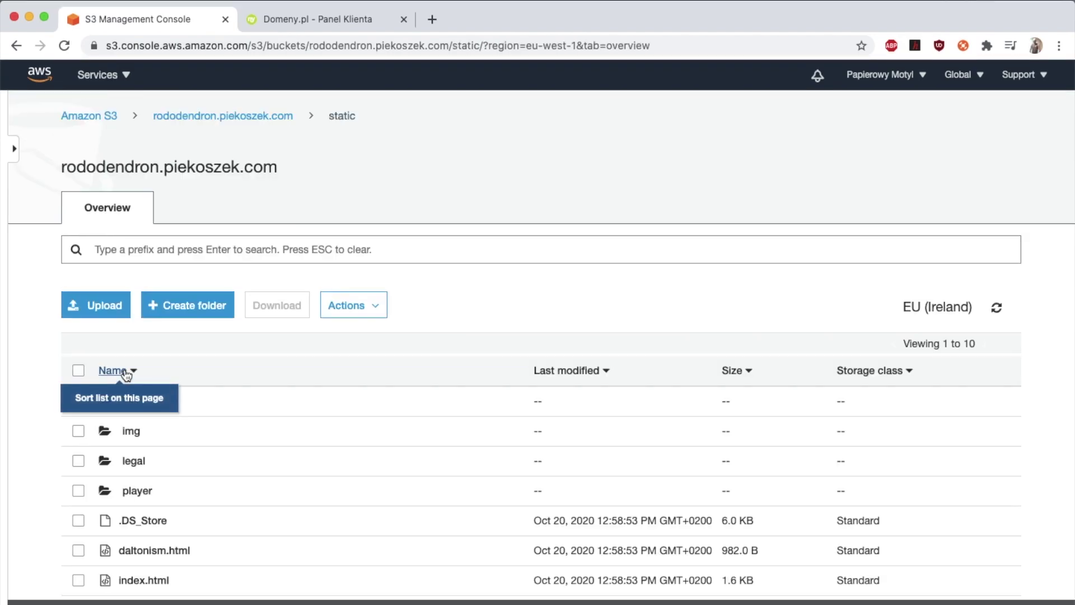
pyautogui.scroll(-3, 288, 456)
pyautogui.scroll(3, 273, 378)
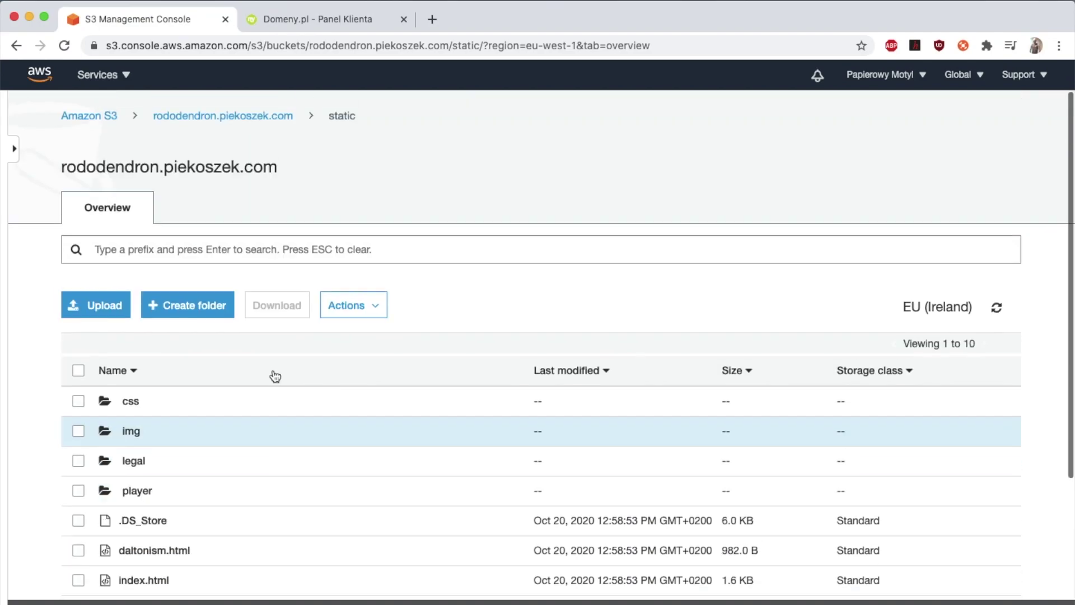
pyautogui.click(16, 46)
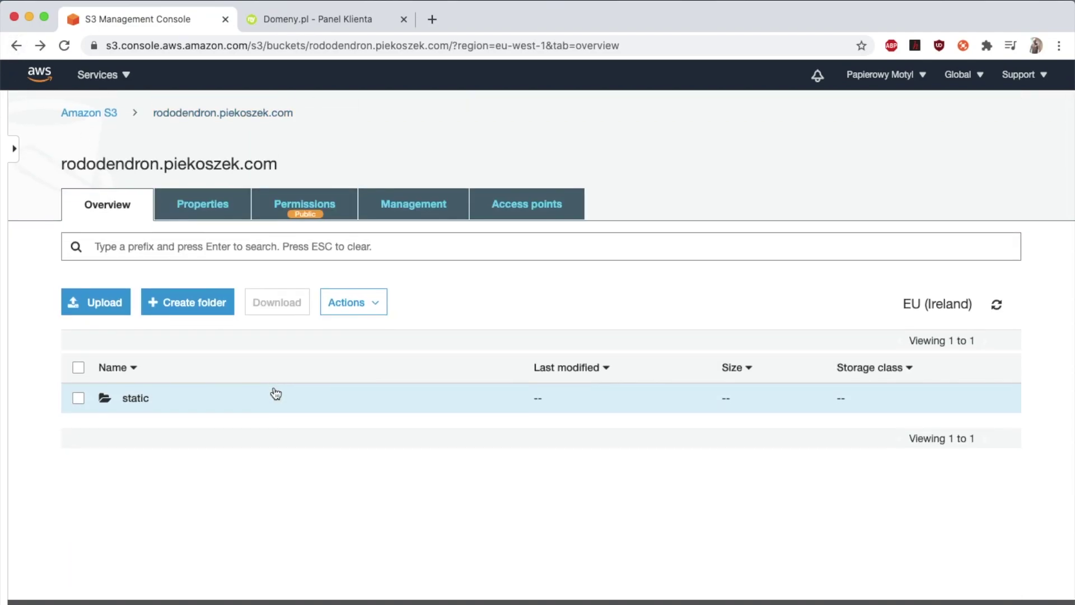
# Find the endpoint link in the bucket's static website hosting settings and open it
pyautogui.click(332, 208)
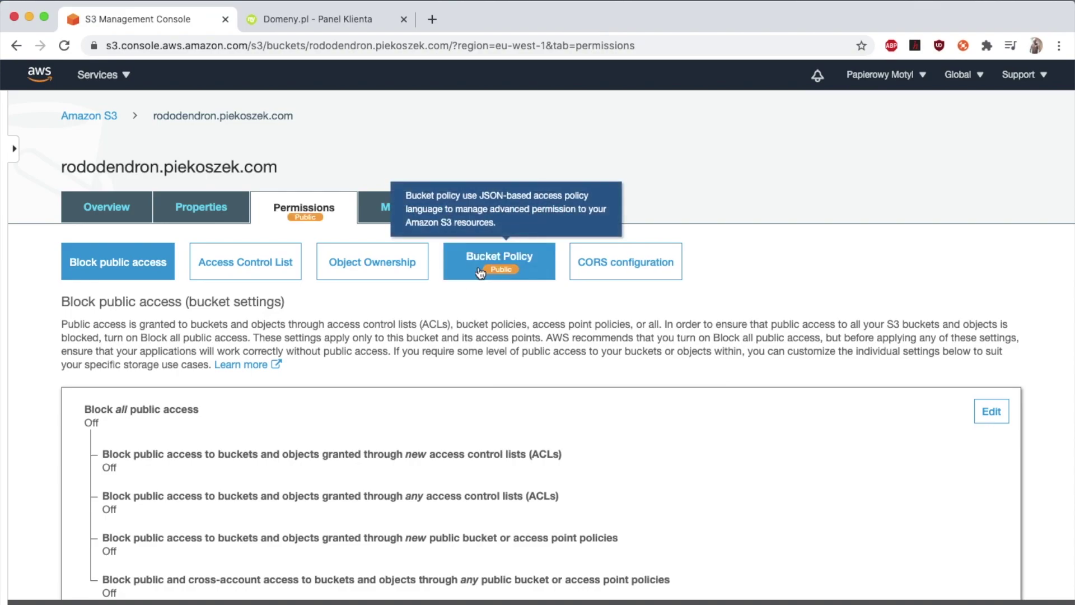
pyautogui.click(180, 213)
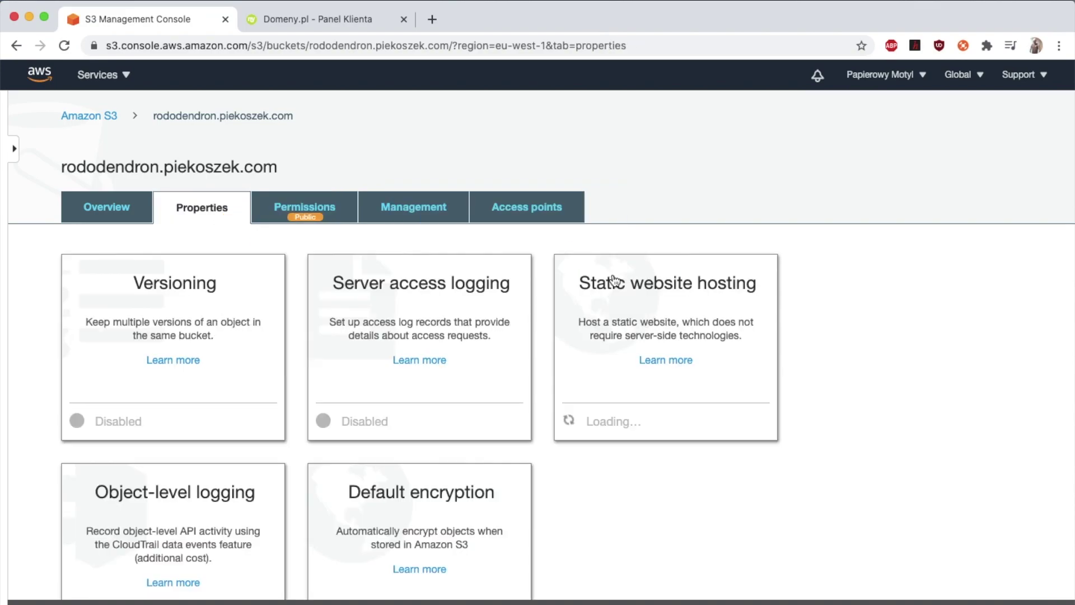
pyautogui.click(622, 324)
pyautogui.scroll(-6, 622, 321)
pyautogui.scroll(5, 623, 321)
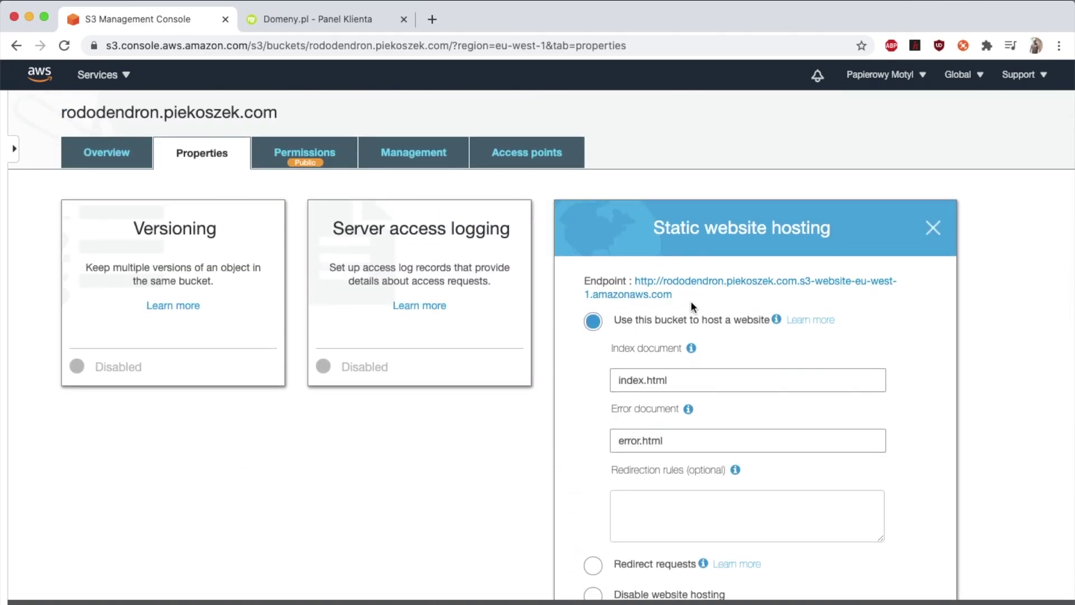
pyautogui.click(657, 293)
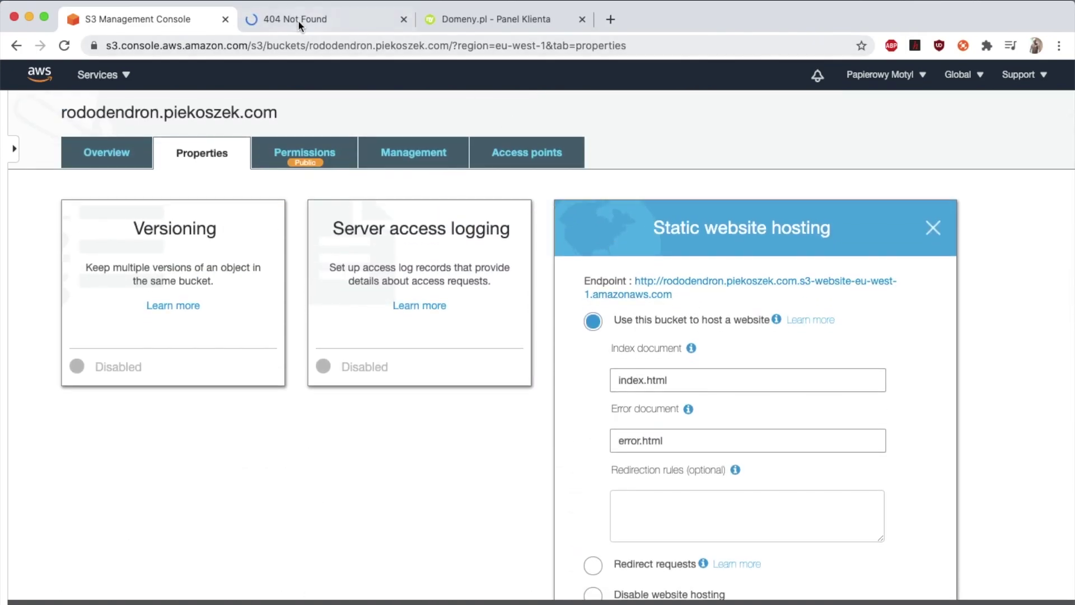
# Add /static to the website endpoint address and load that page
pyautogui.click(303, 22)
pyautogui.click(542, 45)
pyautogui.click(542, 45)
pyautogui.write('/static')
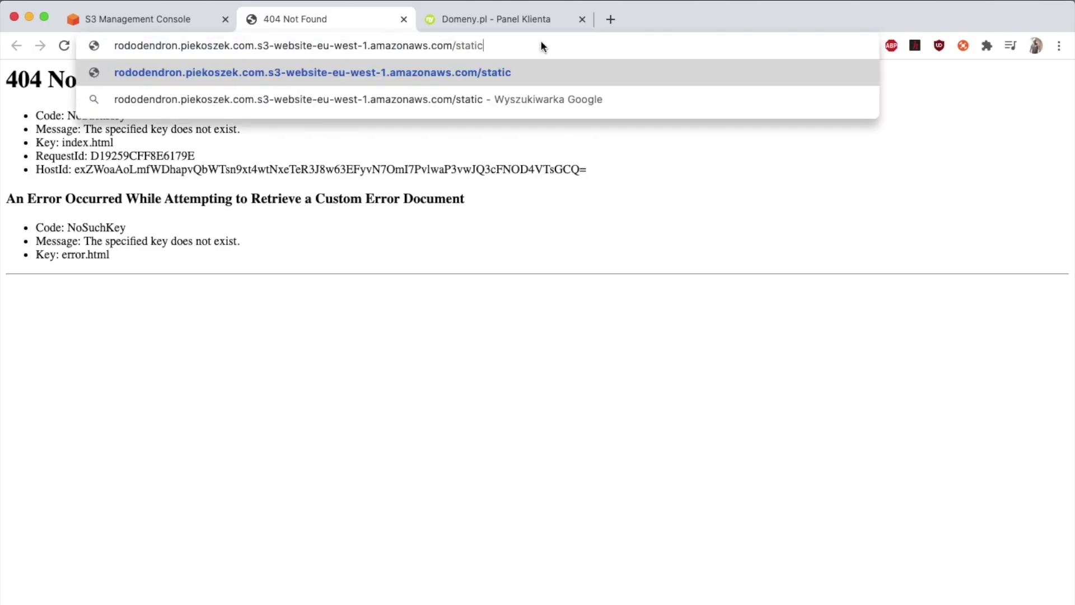
pyautogui.press('Return')
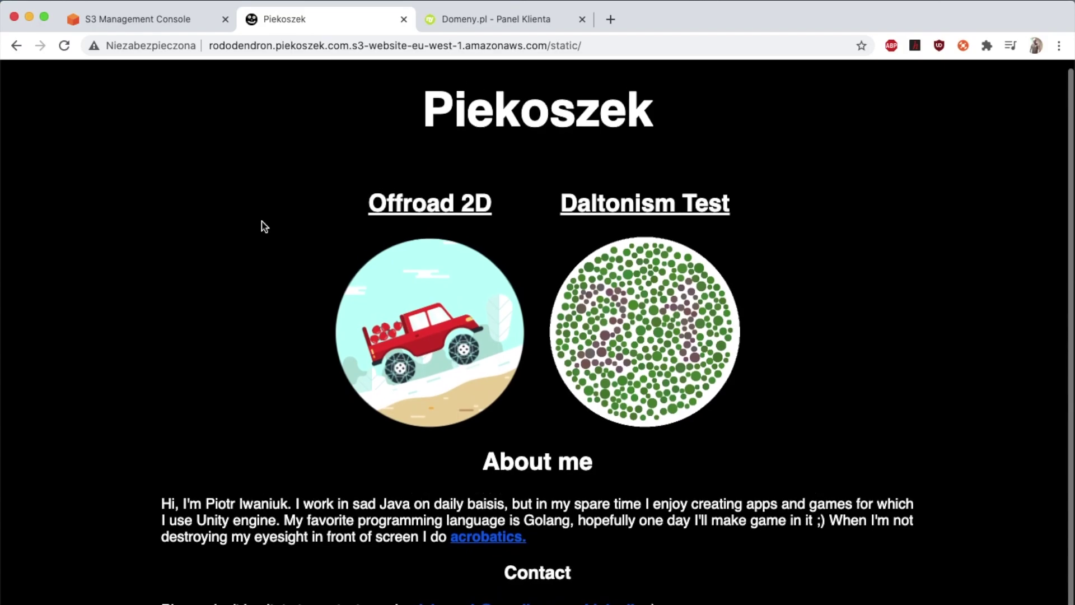
# Open the site's Offroad 2D page and launch the Summer version of the browser game
pyautogui.click(407, 323)
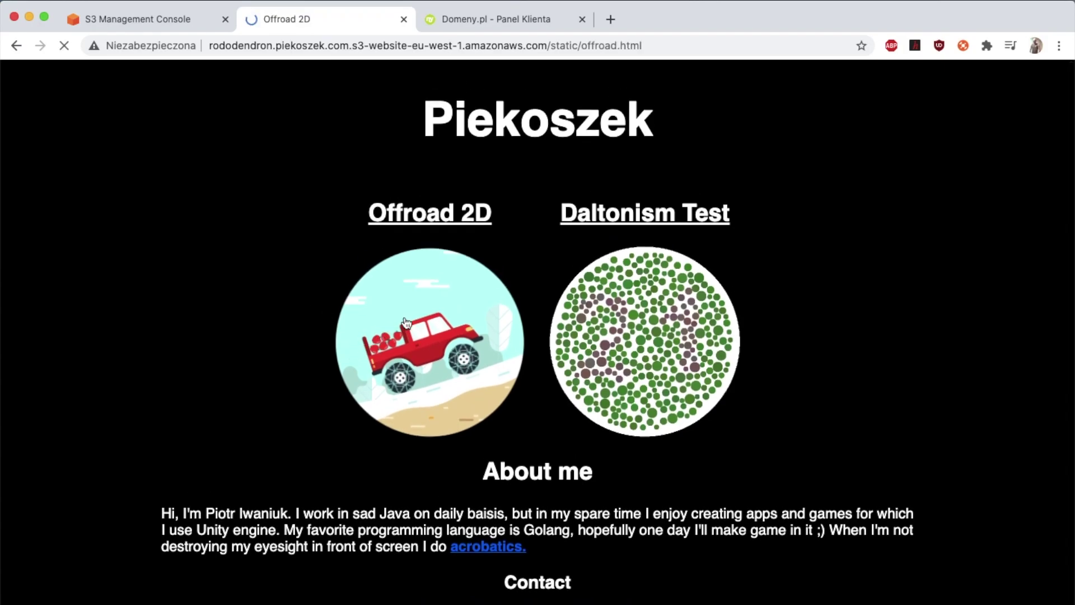
pyautogui.scroll(-3, 405, 321)
pyautogui.scroll(-10, 480, 306)
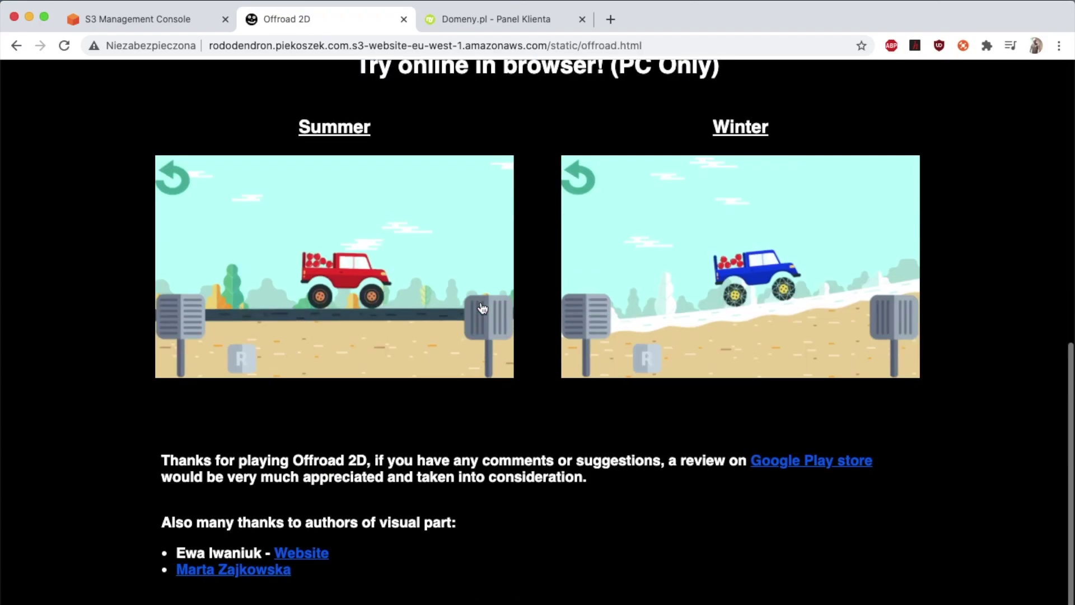
pyautogui.click(328, 189)
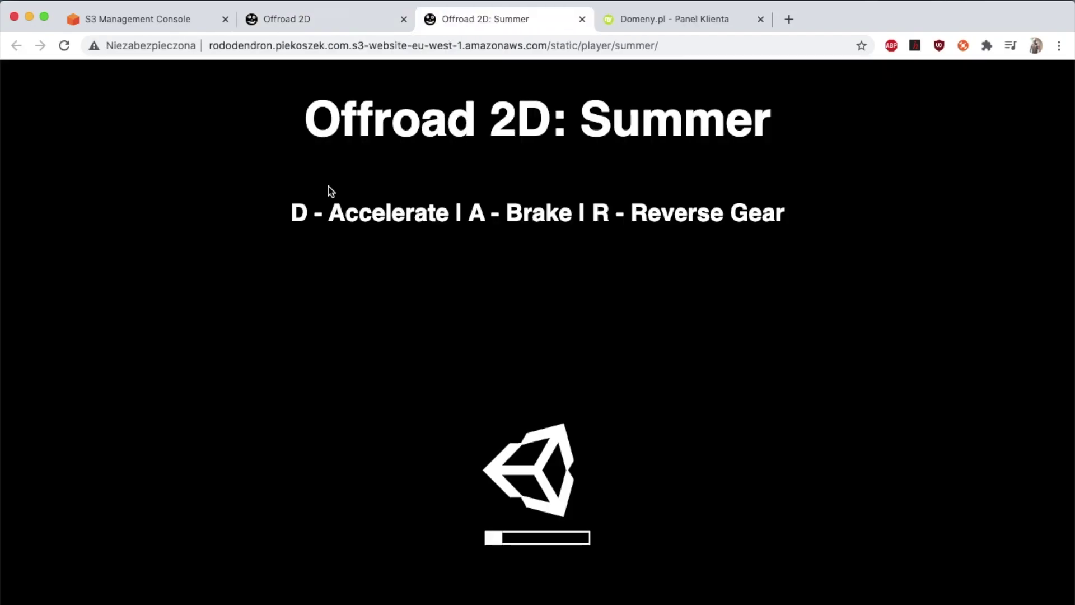
pyautogui.scroll(-2, 401, 418)
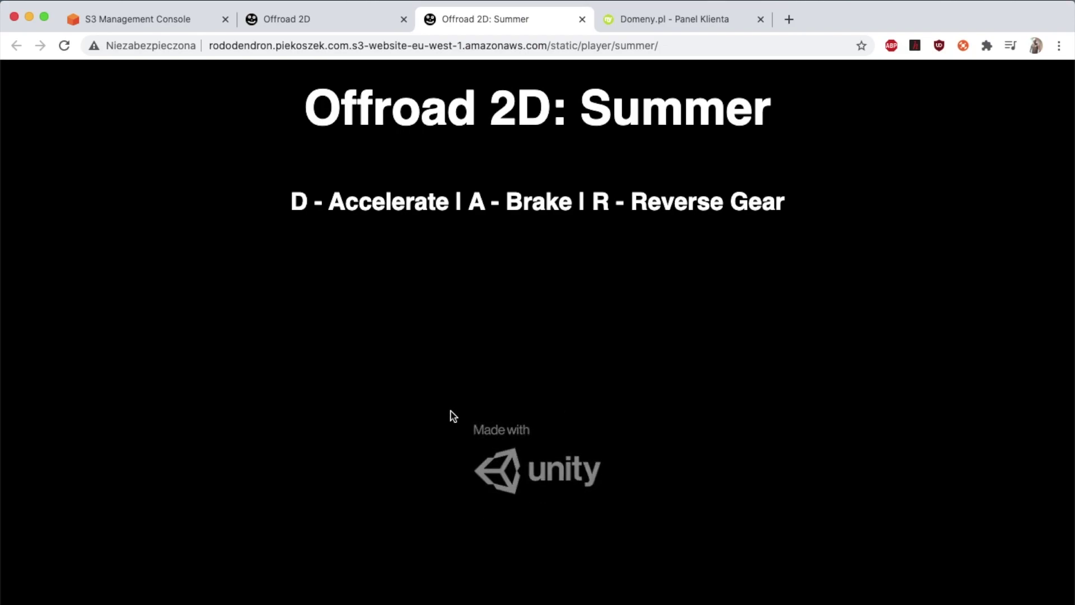
# Test the hosted Summer game by driving the truck to the finish flag, and close the game's tab
pyautogui.press('d')
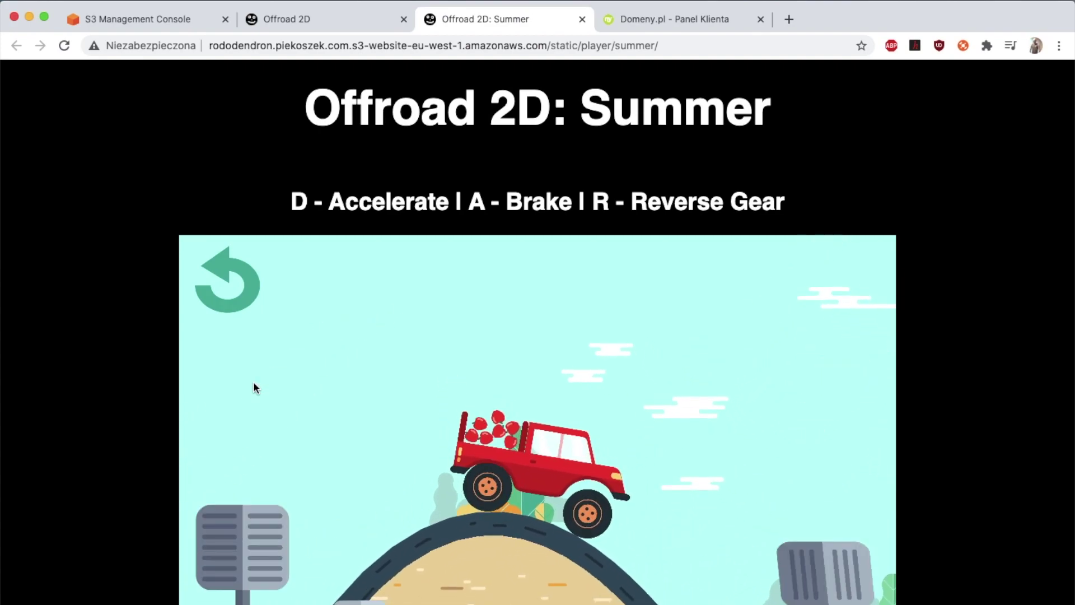
pyautogui.press('a')
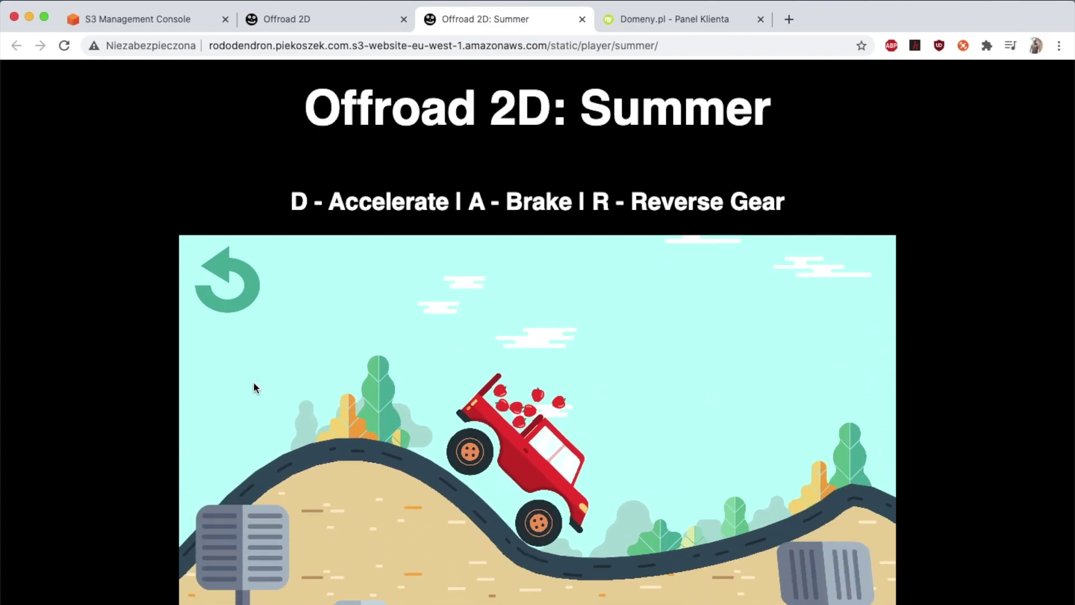
pyautogui.press('d')
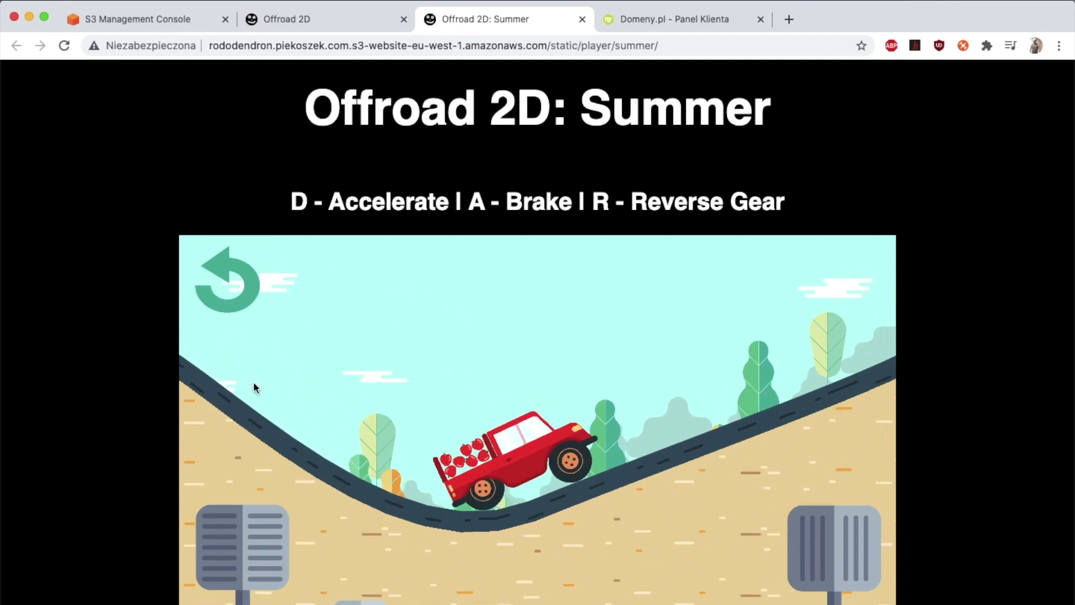
pyautogui.press('d')
pyautogui.press('d')
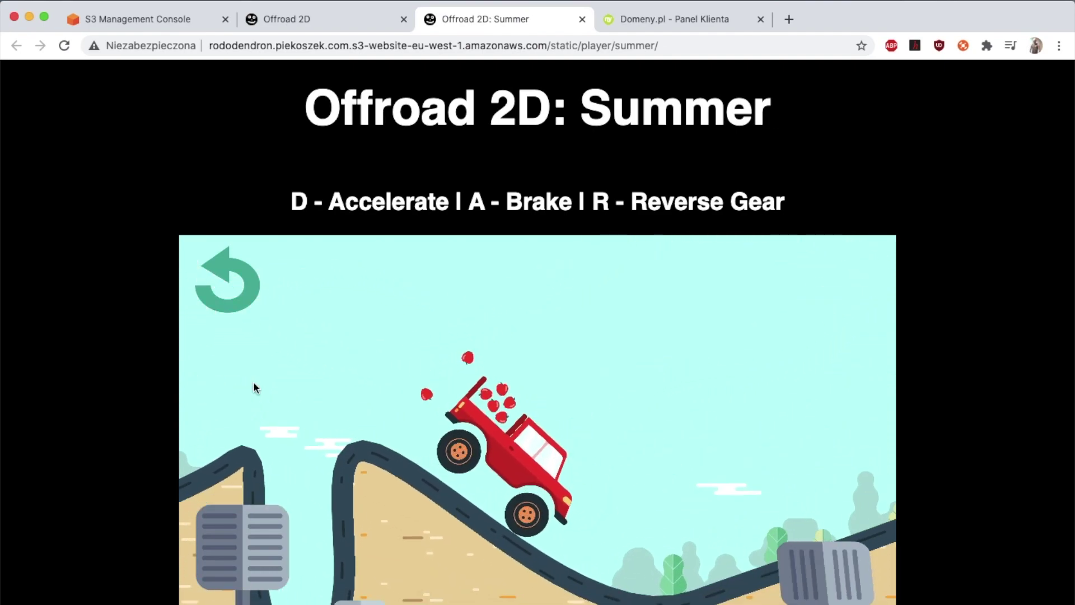
pyautogui.press('d')
pyautogui.press('d')
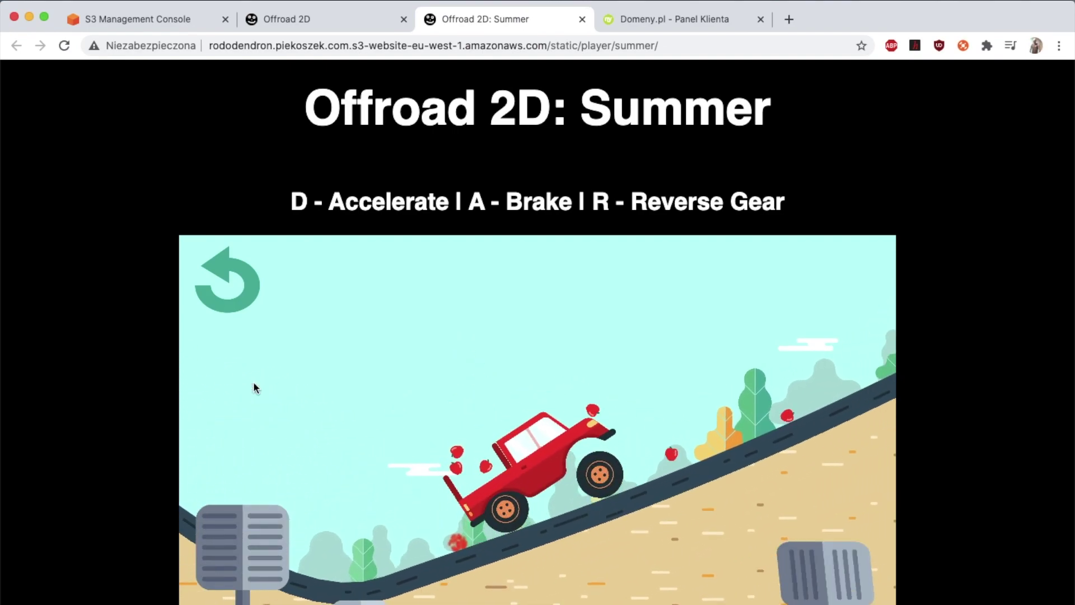
pyautogui.press('d')
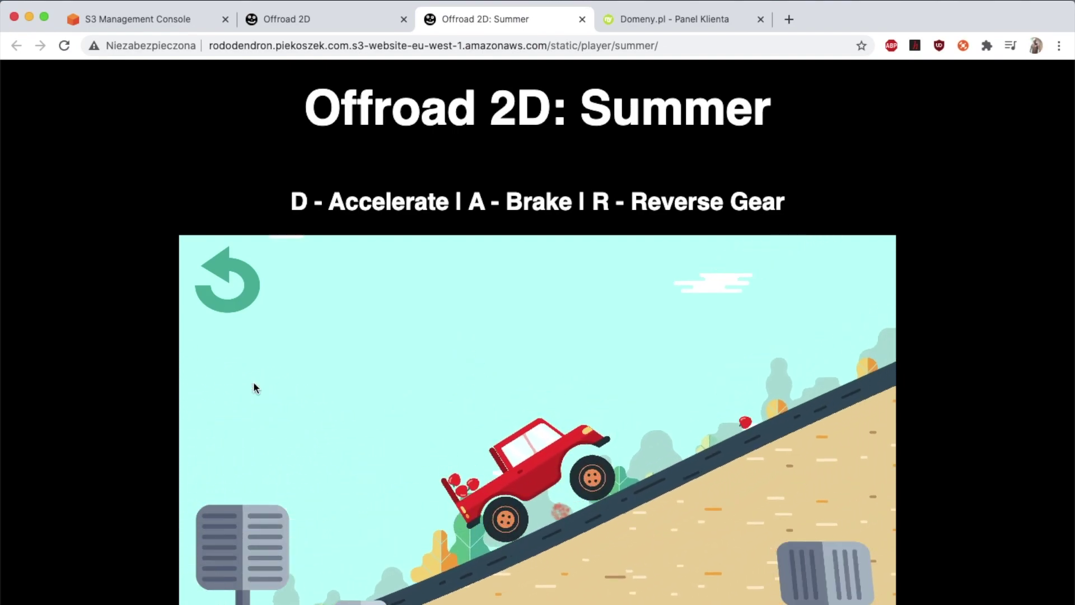
pyautogui.press('d')
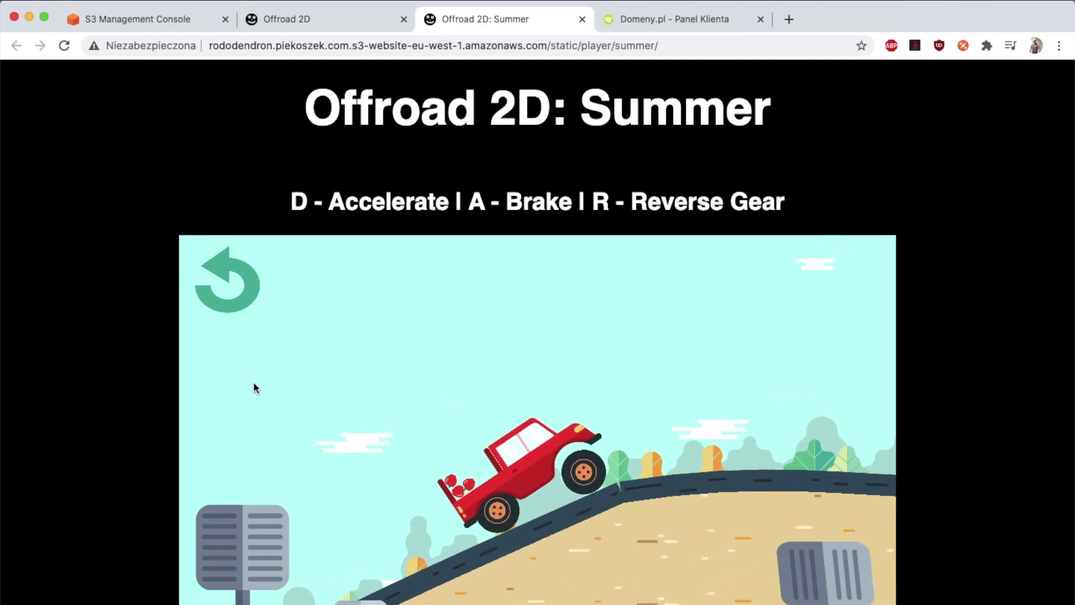
pyautogui.press('d')
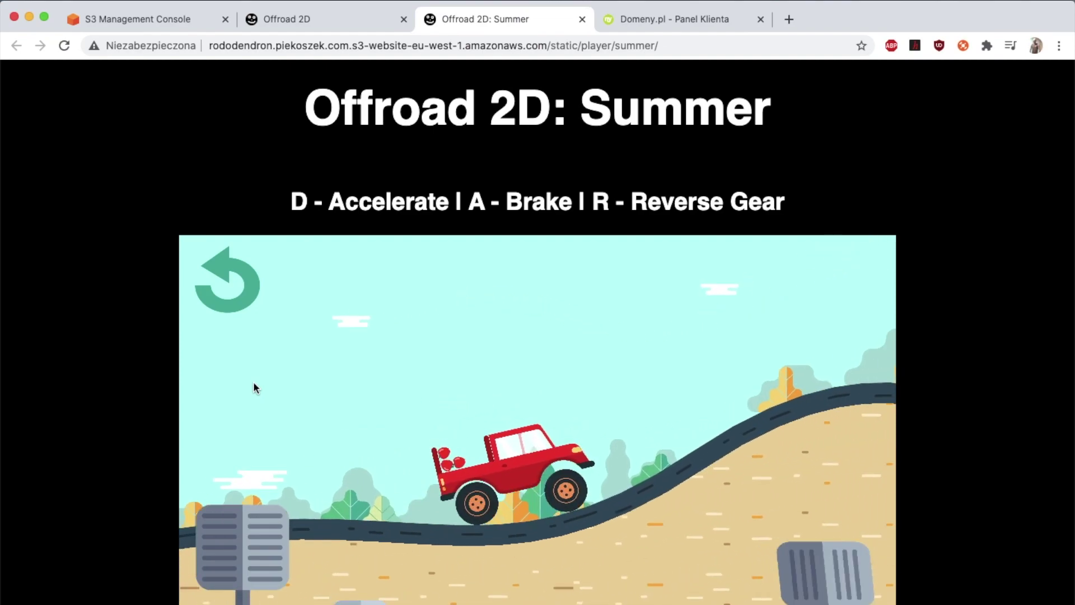
pyautogui.press('d')
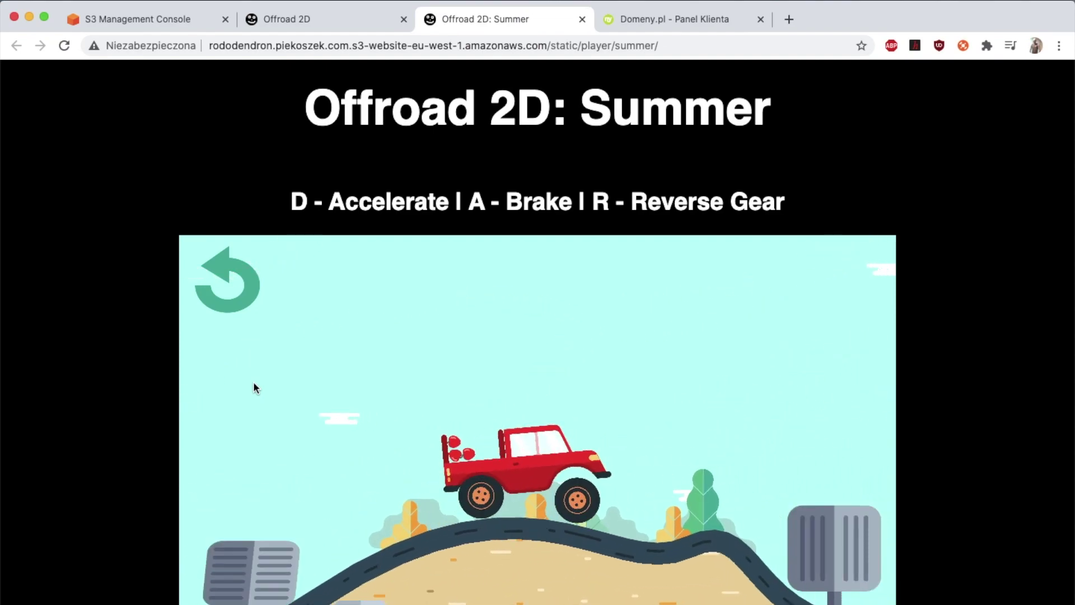
pyautogui.press('d')
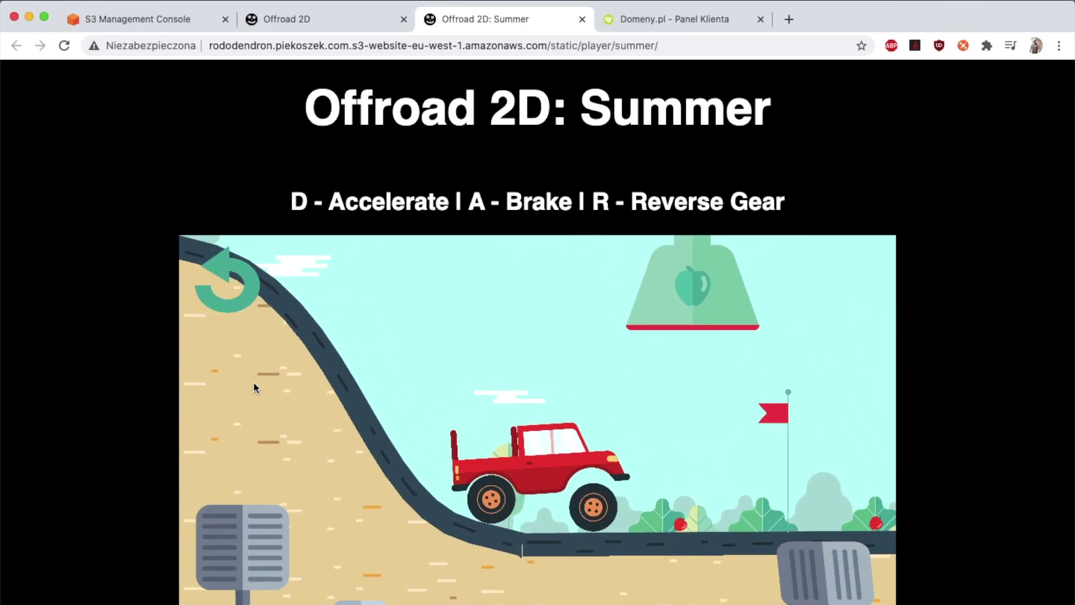
pyautogui.press('d')
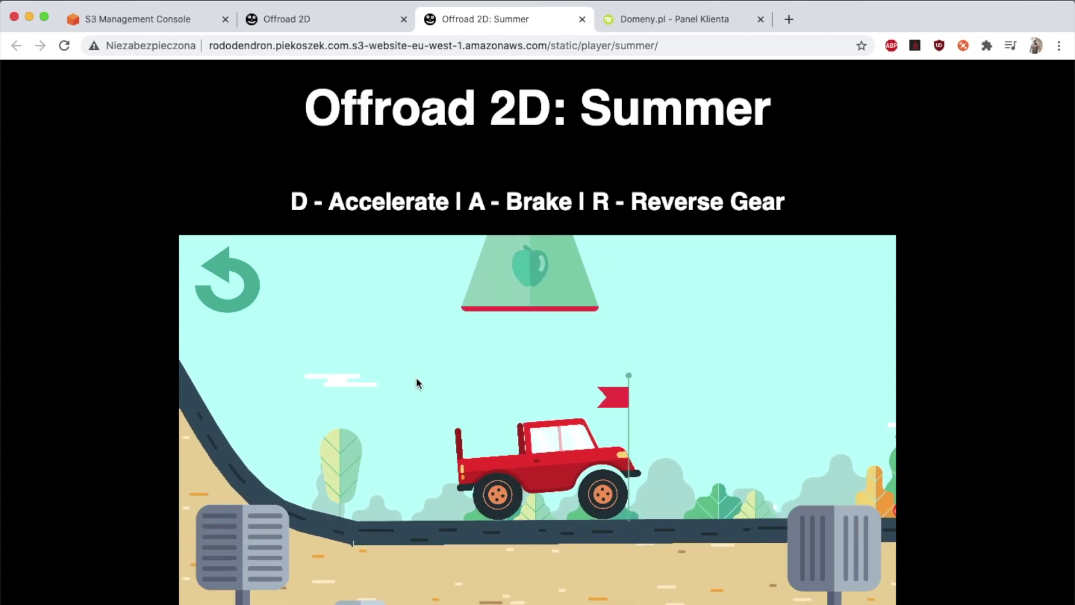
pyautogui.press('super+w')
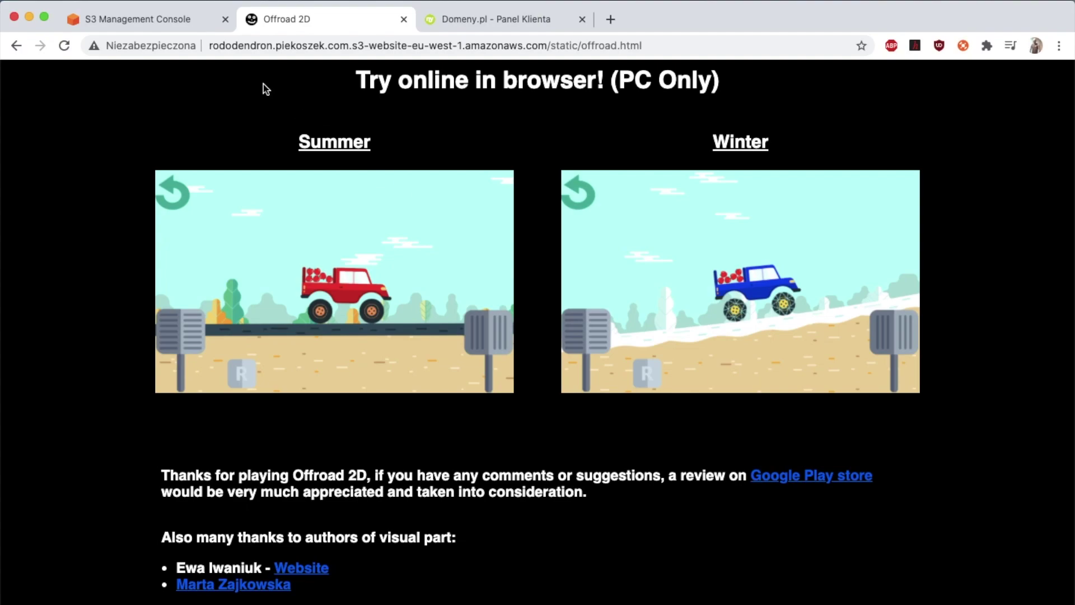
# Copy the website's host part, rododendron.piekoszek.com.s3-website-eu-west-1.amazonaws.com, from the Offroad 2D page's address
pyautogui.click(279, 49)
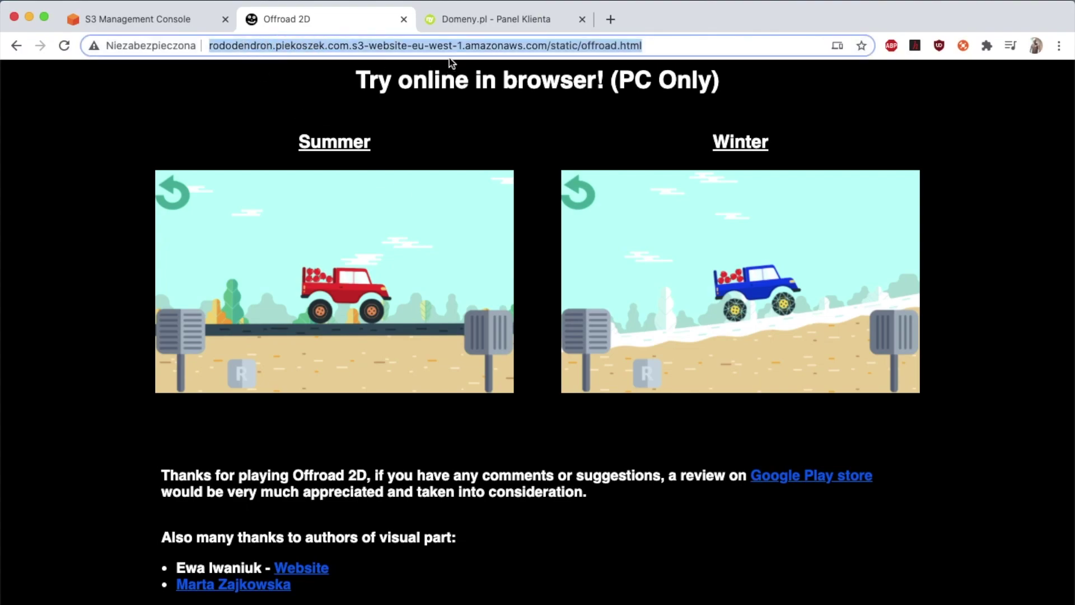
pyautogui.press('Left')
pyautogui.moveTo(547, 46); pyautogui.dragTo(210, 47)
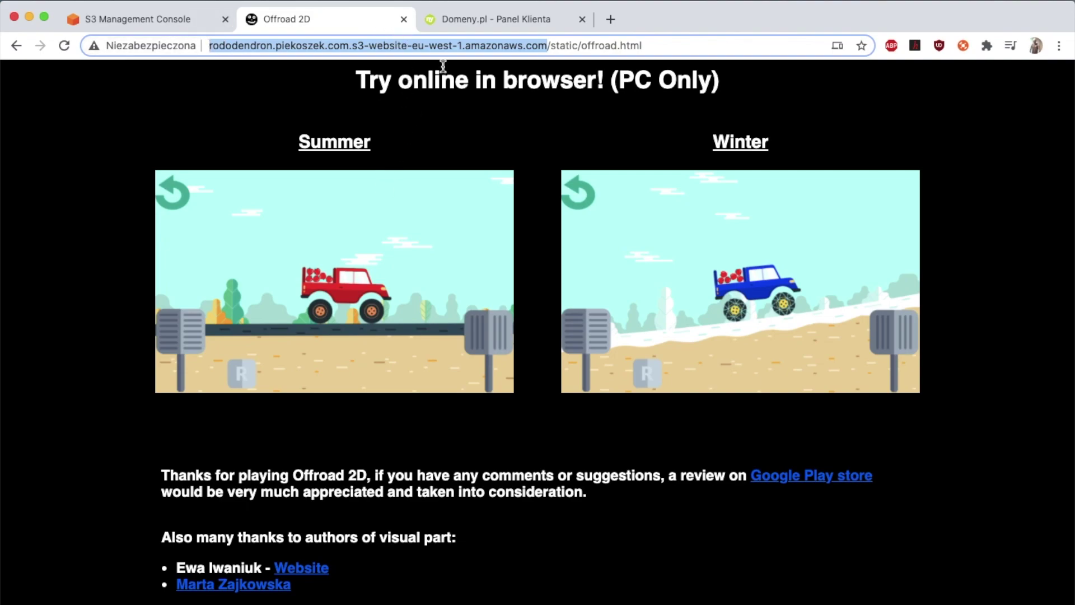
# Switch to the Domeny.pl panel and try to add a CNAME record for rododendron.piekoszek.com with the copied website address as its value
pyautogui.click(458, 18)
pyautogui.click(602, 474)
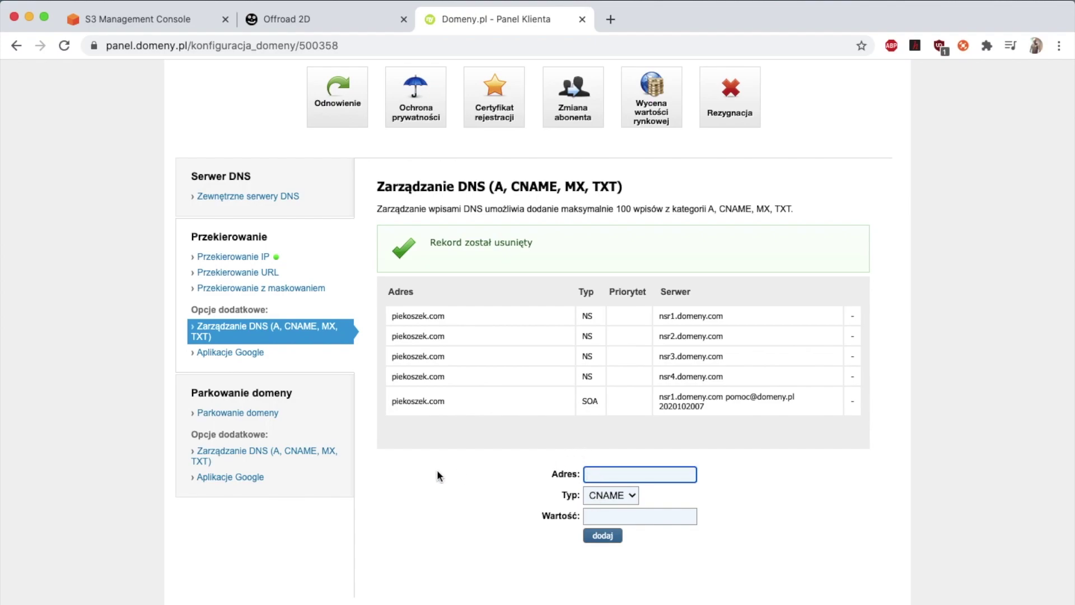
pyautogui.write('rododendron.piekoszek.com')
pyautogui.press('Tab')
pyautogui.press('Tab')
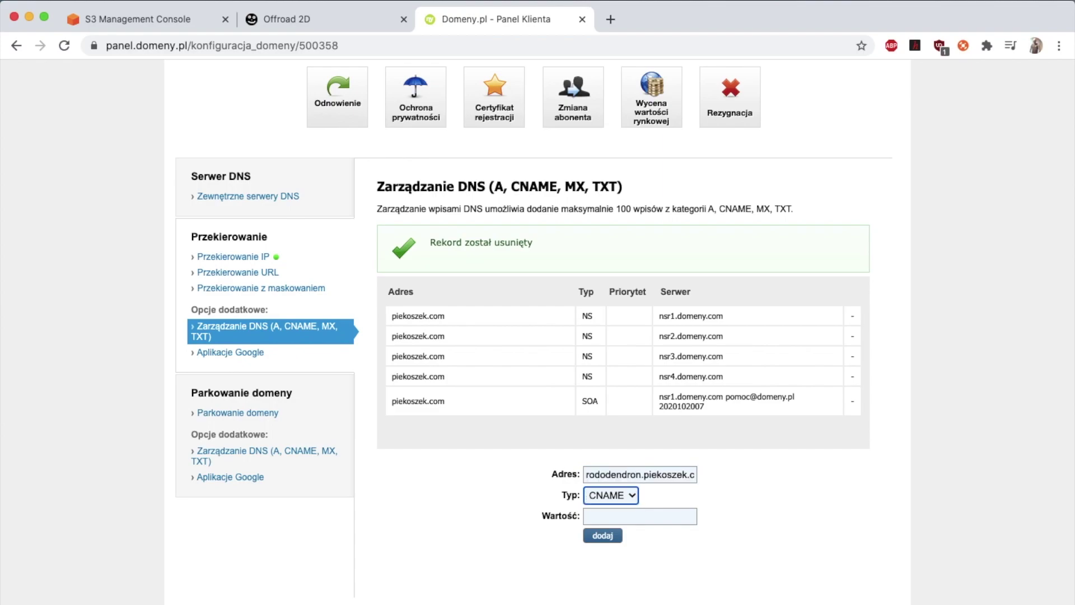
pyautogui.press('super+v')
pyautogui.click(611, 537)
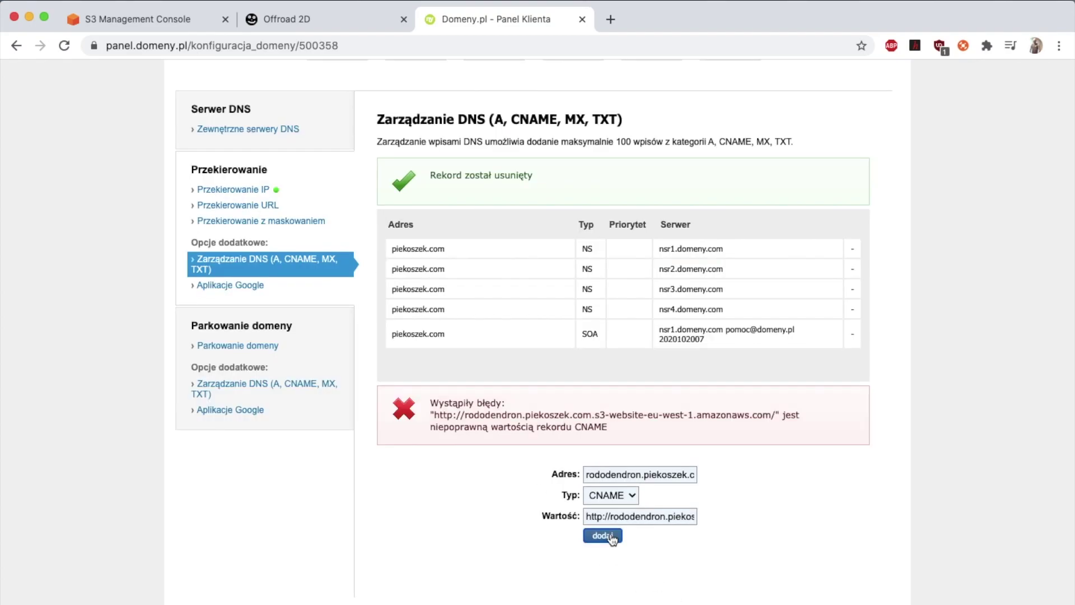
pyautogui.moveTo(612, 517); pyautogui.dragTo(547, 521)
pyautogui.press('BackSpace')
pyautogui.click(603, 537)
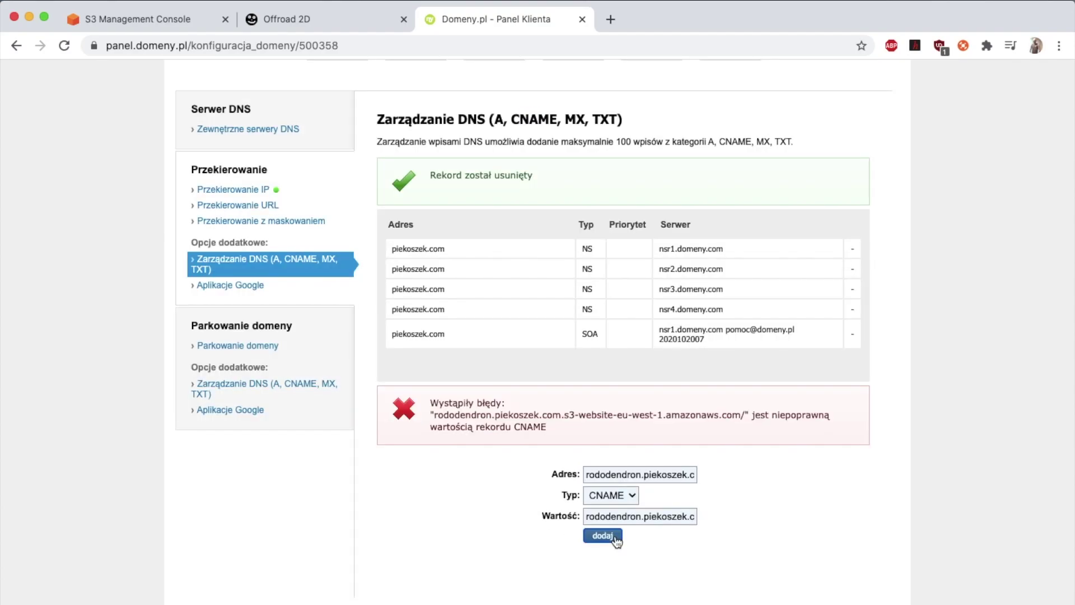
# Remove the trailing slash from the CNAME record's value and add the record
pyautogui.moveTo(637, 519); pyautogui.dragTo(755, 518)
pyautogui.press('Right')
pyautogui.press('BackSpace')
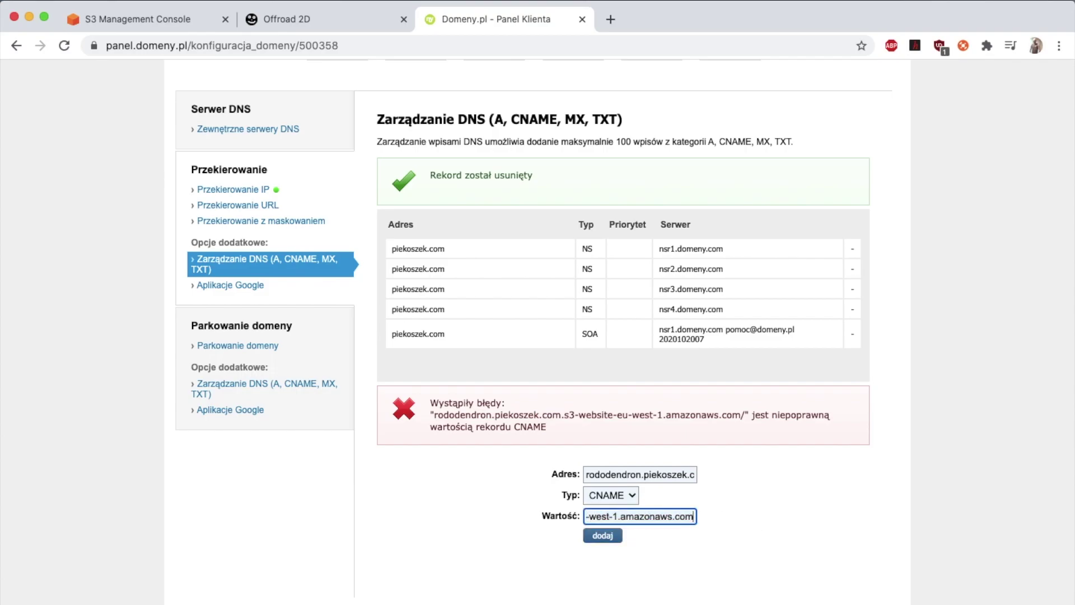
pyautogui.click(591, 536)
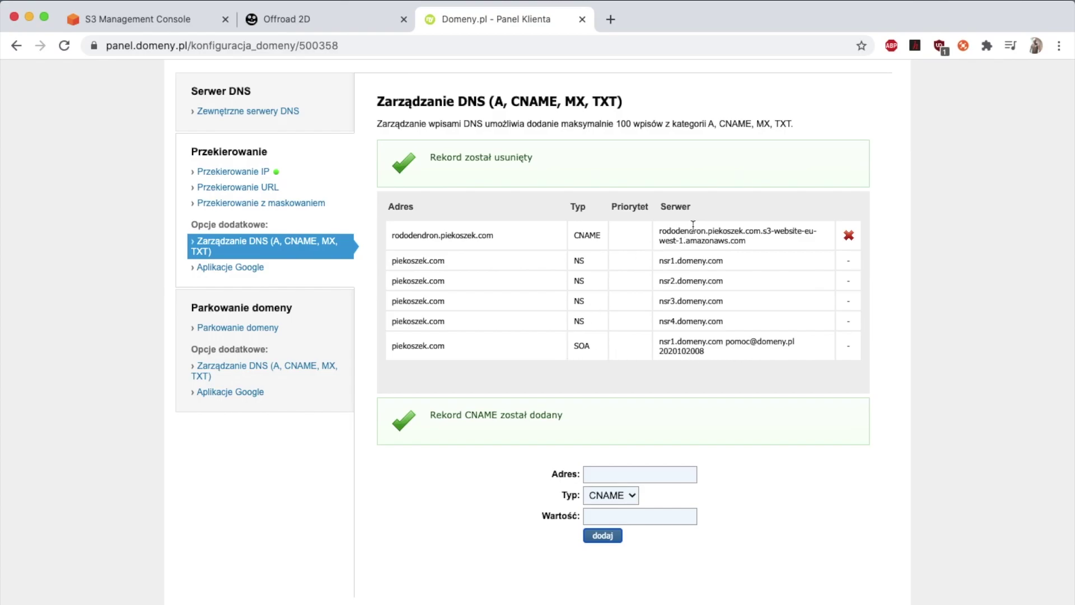
# Open rododendron.piekoszek.com in a new browser tab to test the subdomain
pyautogui.click(610, 19)
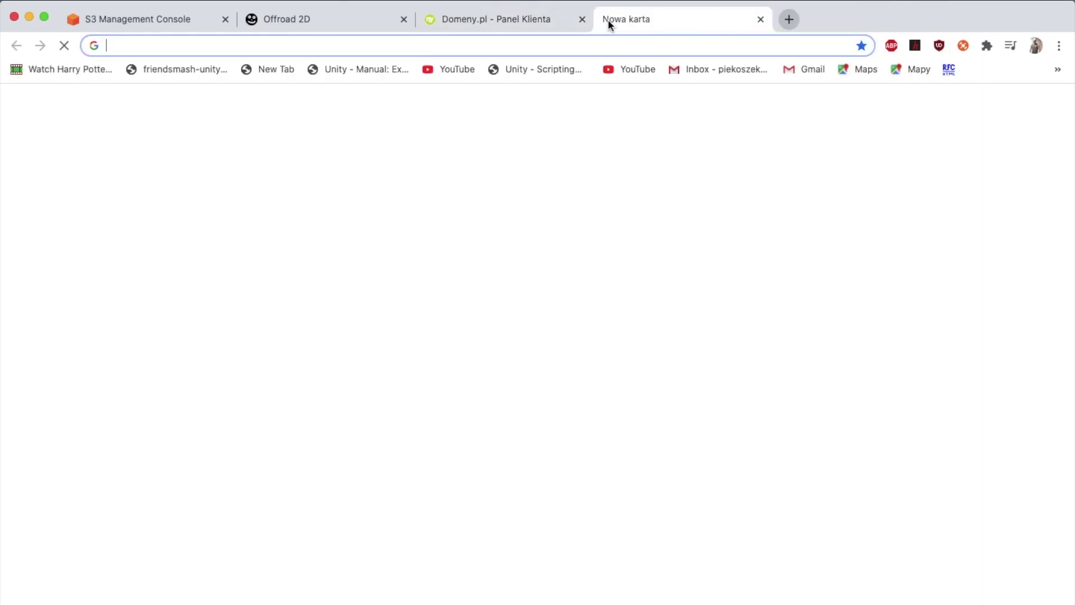
pyautogui.write('rododen')
pyautogui.press('BackSpace')
pyautogui.press('BackSpace')
pyautogui.press('BackSpace')
pyautogui.press('BackSpace')
pyautogui.press('BackSpace')
pyautogui.press('BackSpace')
pyautogui.press('BackSpace')
pyautogui.write('r')
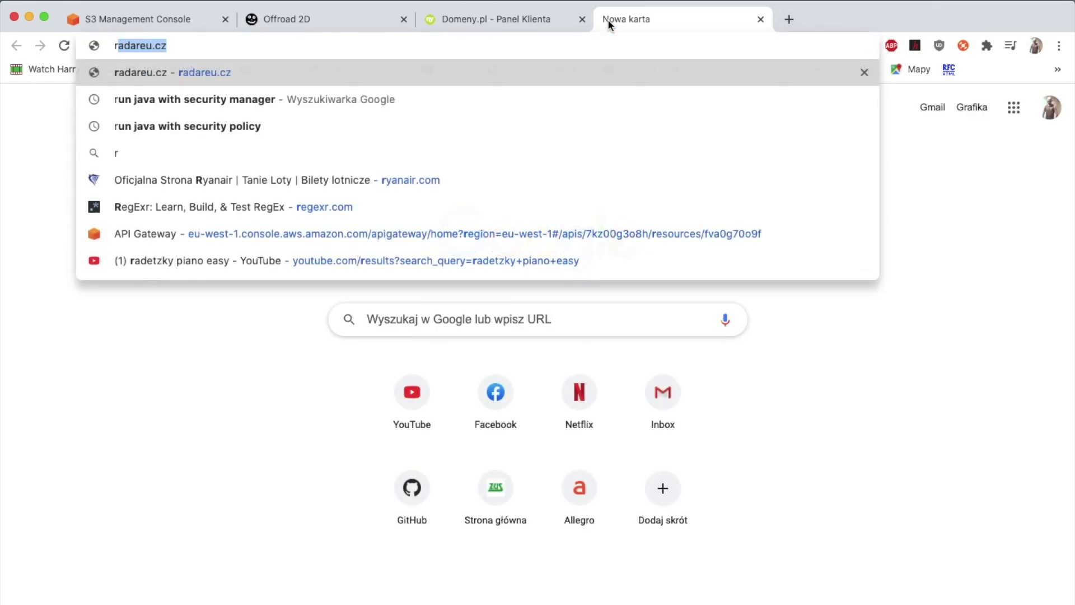
pyautogui.write('ododendron')
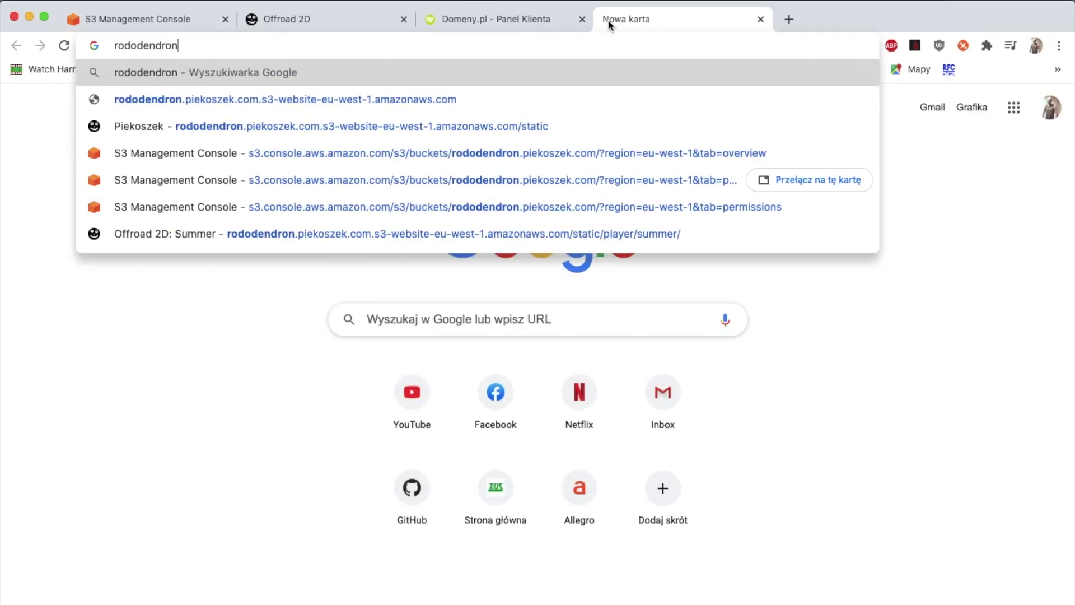
pyautogui.write('.piekoszek.com')
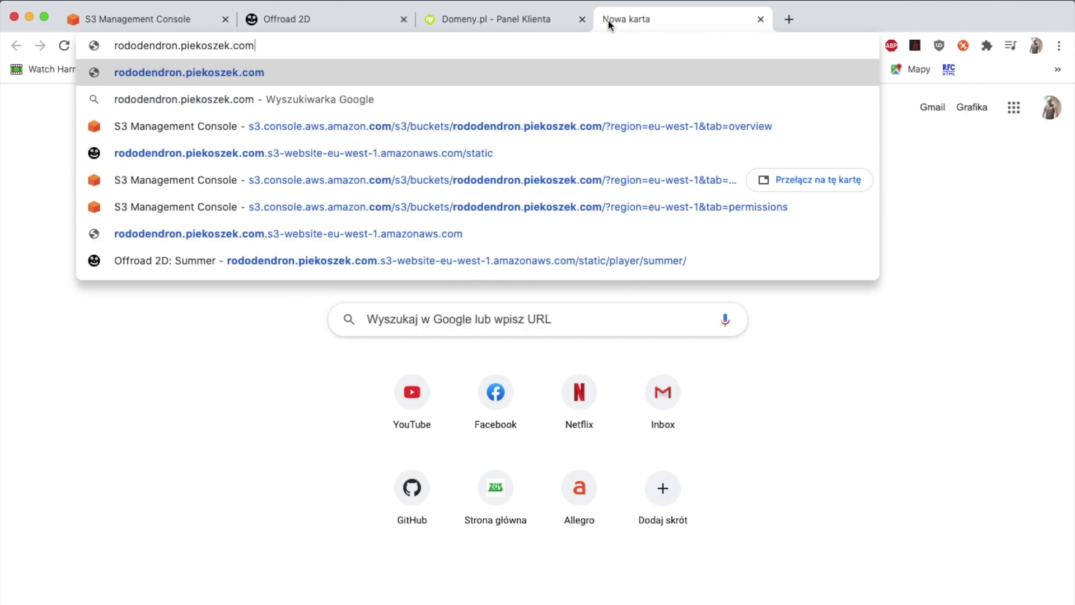
pyautogui.press('Return')
# Append /static to the subdomain's address and load the site's start page
pyautogui.click(579, 44)
pyautogui.click(580, 44)
pyautogui.write('s')
pyautogui.press('BackSpace')
pyautogui.write('/static')
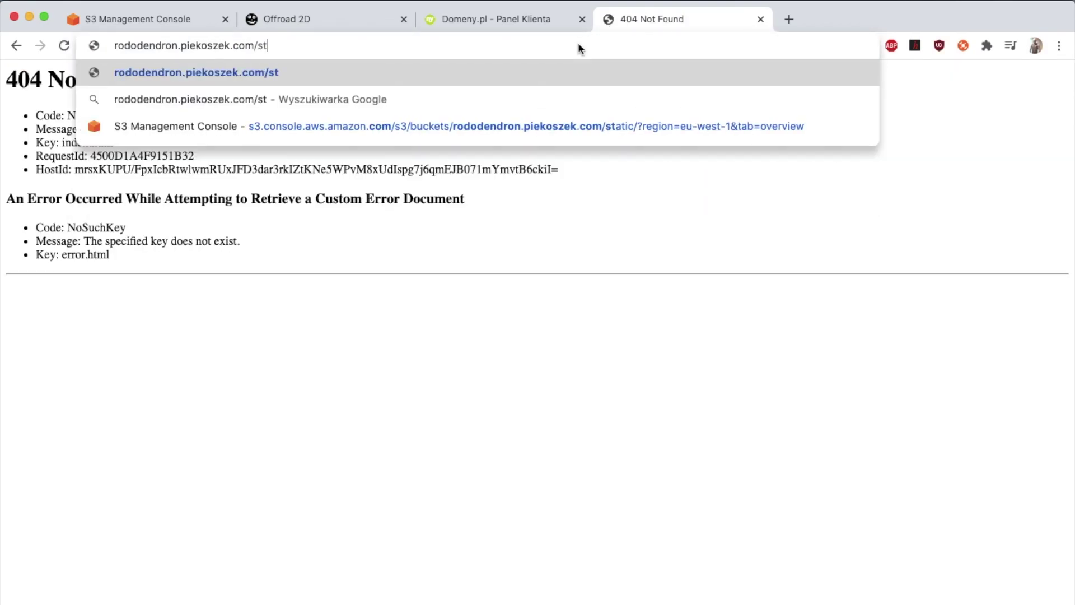
pyautogui.press('Return')
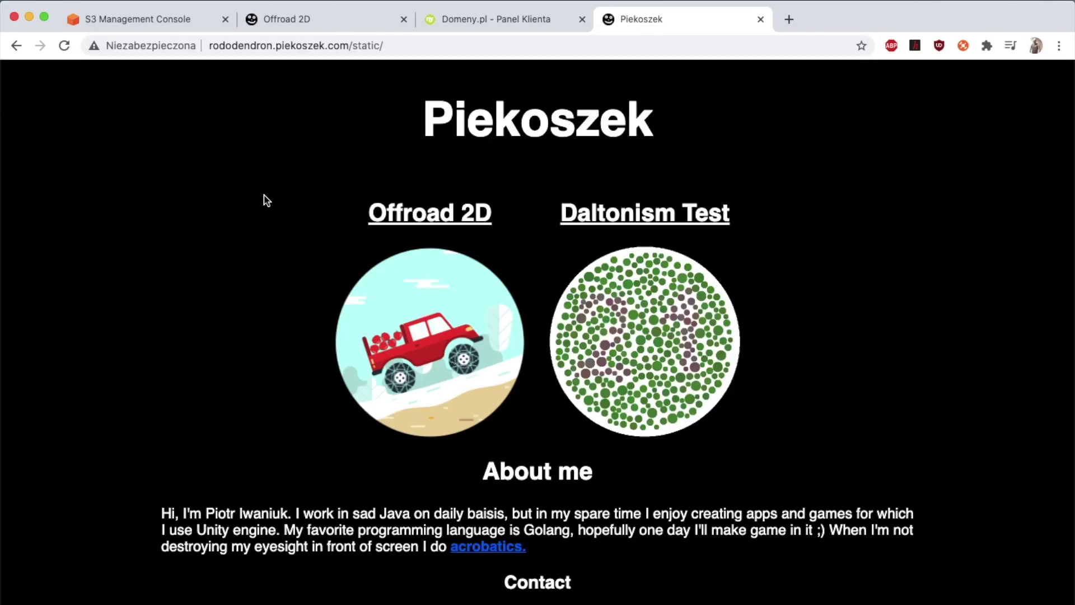
# Open the Daltonism Test page from the site's start page and look through its content
pyautogui.click(284, 46)
pyautogui.click(170, 43)
pyautogui.click(68, 185)
pyautogui.scroll(-1, 189, 219)
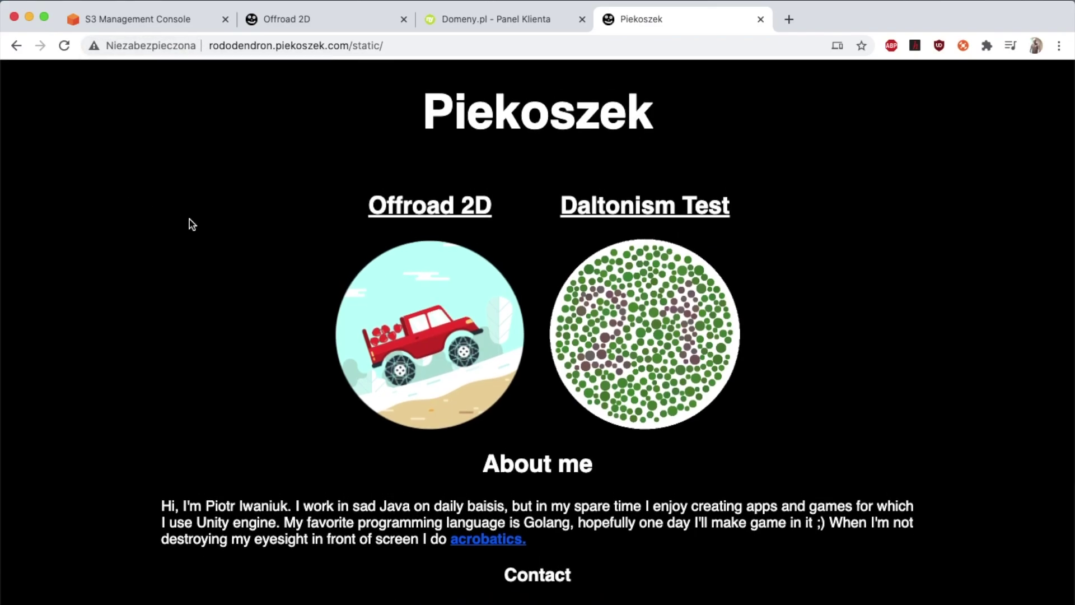
pyautogui.click(574, 292)
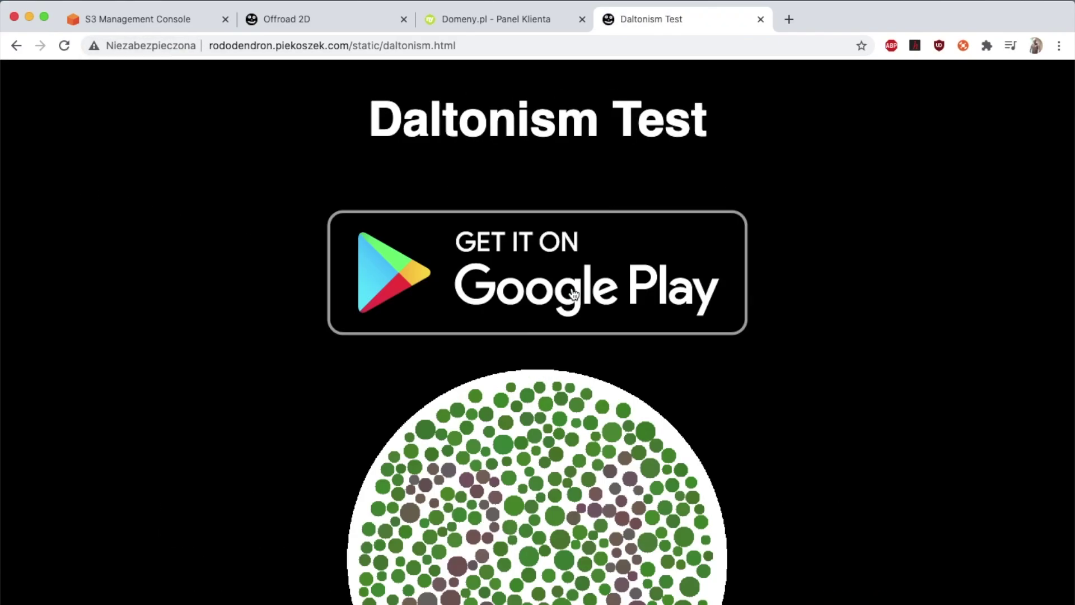
pyautogui.scroll(-5, 573, 292)
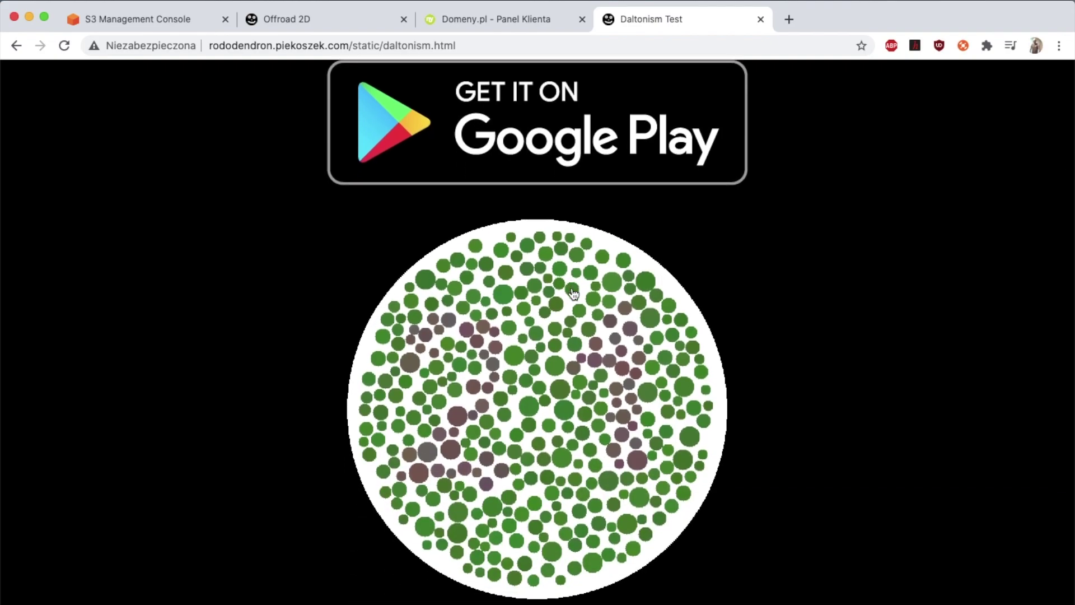
pyautogui.scroll(-2, 573, 292)
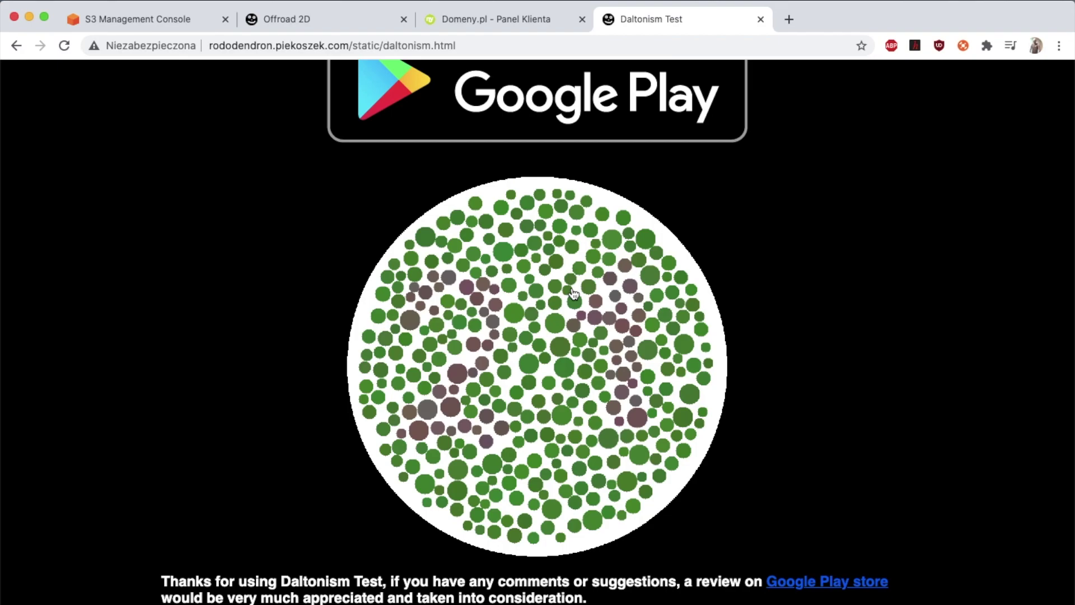
pyautogui.scroll(5, 574, 292)
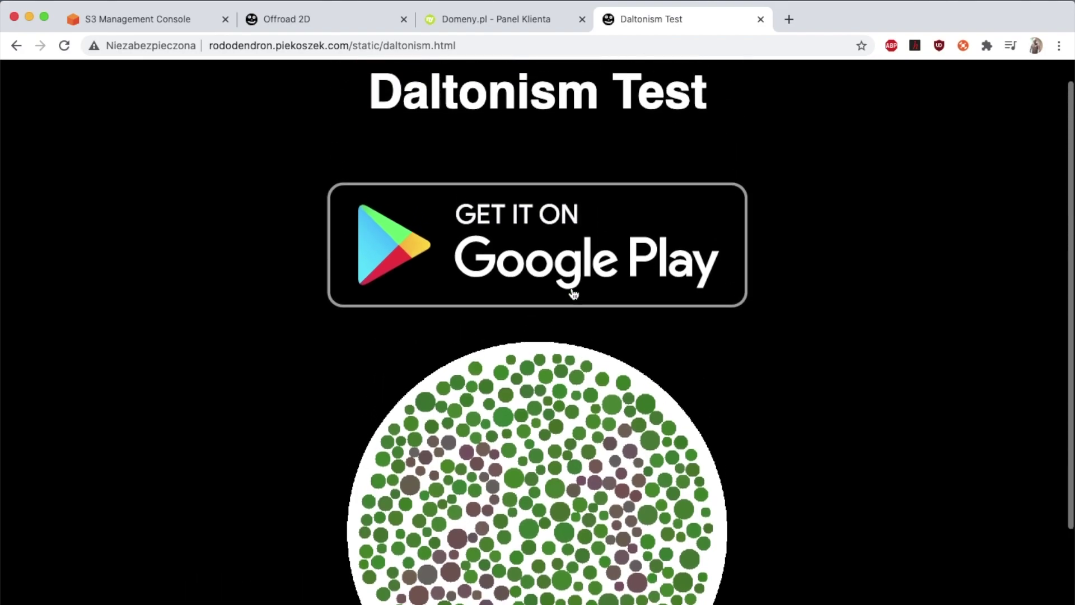
pyautogui.scroll(-4, 553, 206)
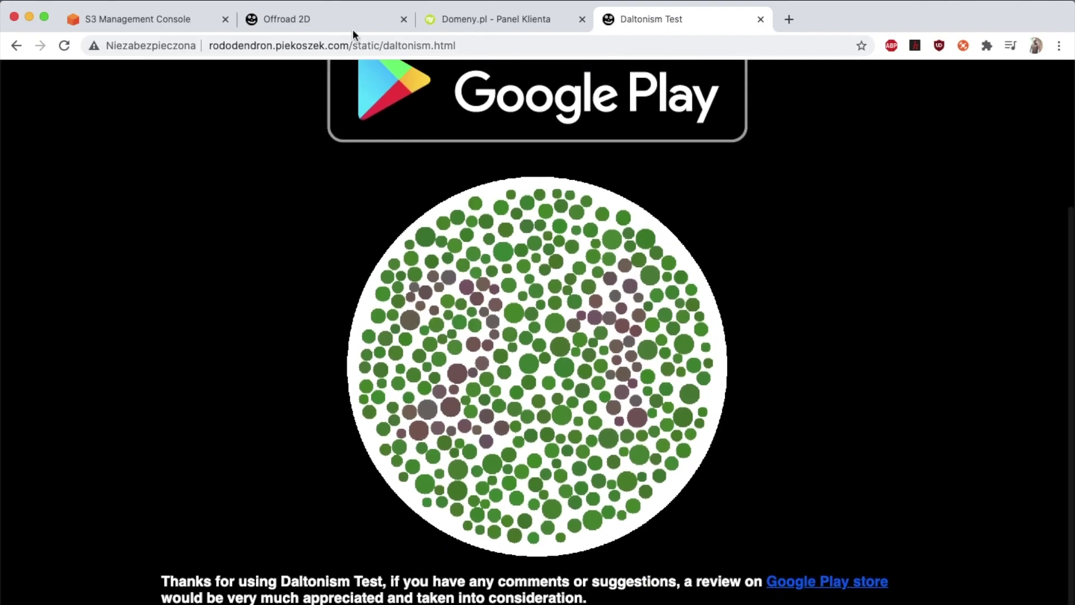
# Examine the static folder part of the Daltonism Test page's address and look over the page again
pyautogui.click(368, 45)
pyautogui.doubleClick(368, 44)
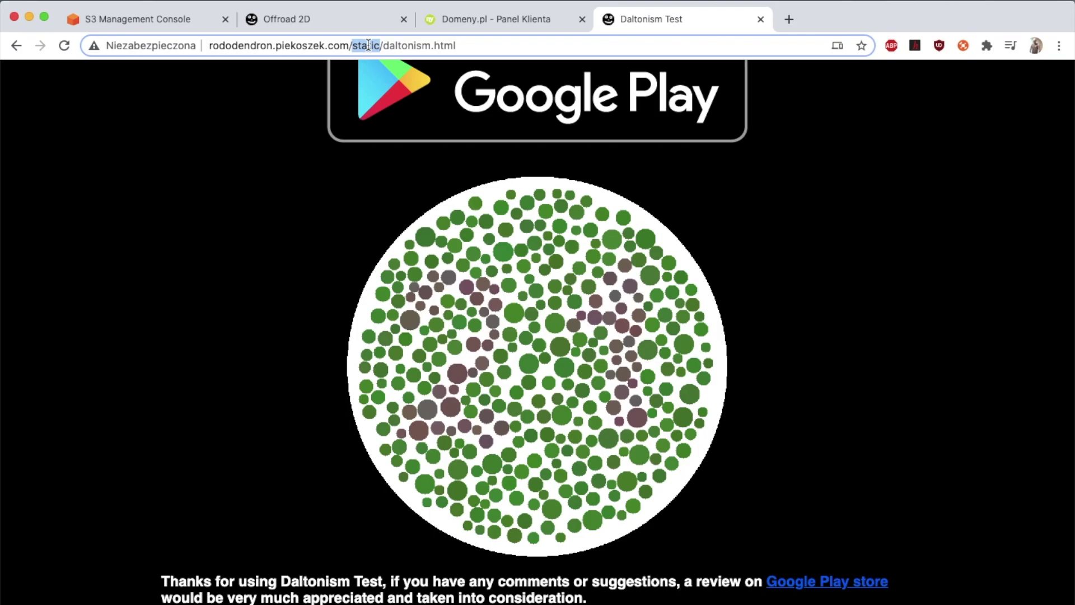
pyautogui.click(101, 346)
pyautogui.scroll(4, 102, 347)
pyautogui.scroll(-1, 102, 347)
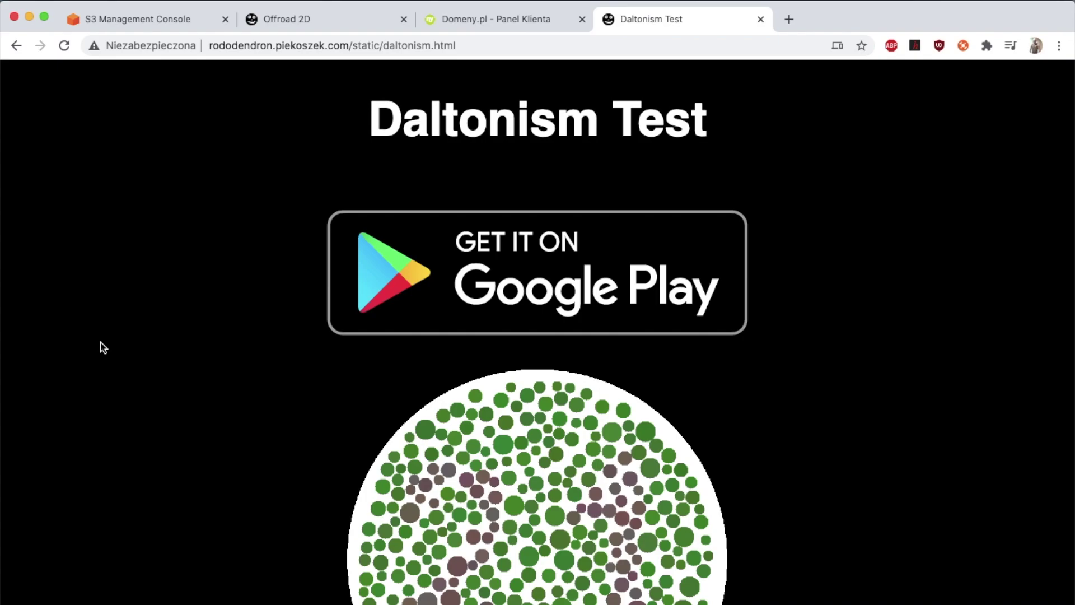
pyautogui.scroll(-5, 198, 269)
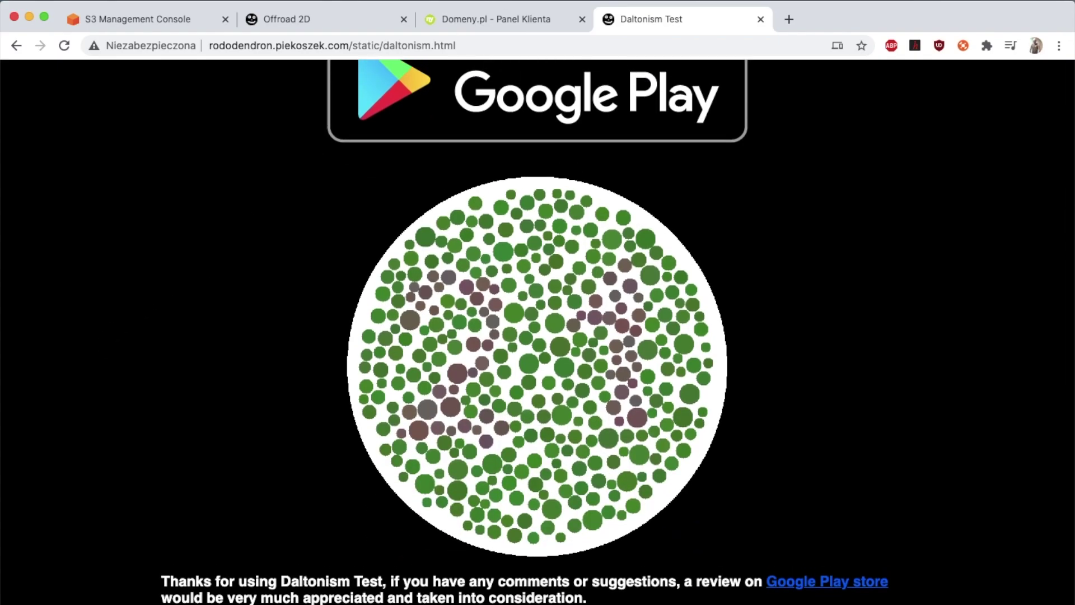